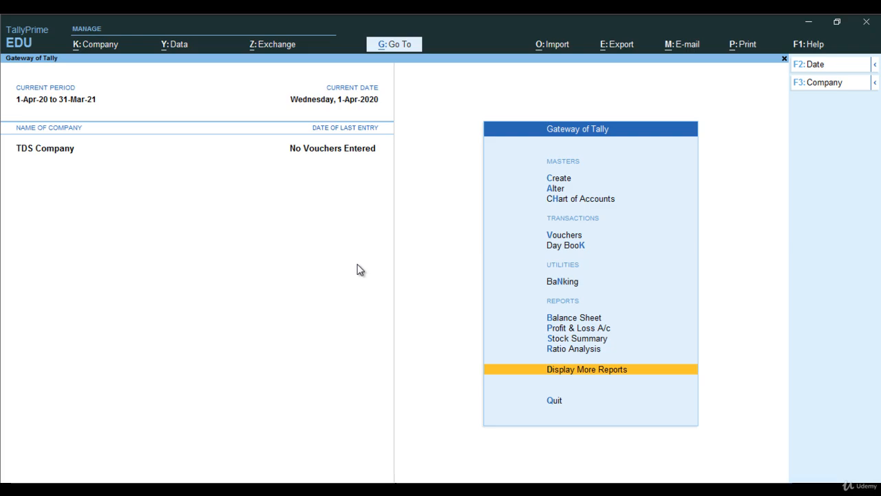
In company features, enable Tax Deducted at Source (TDS), leaving the GST details unchanged
{"action": "key", "text": "F11"}
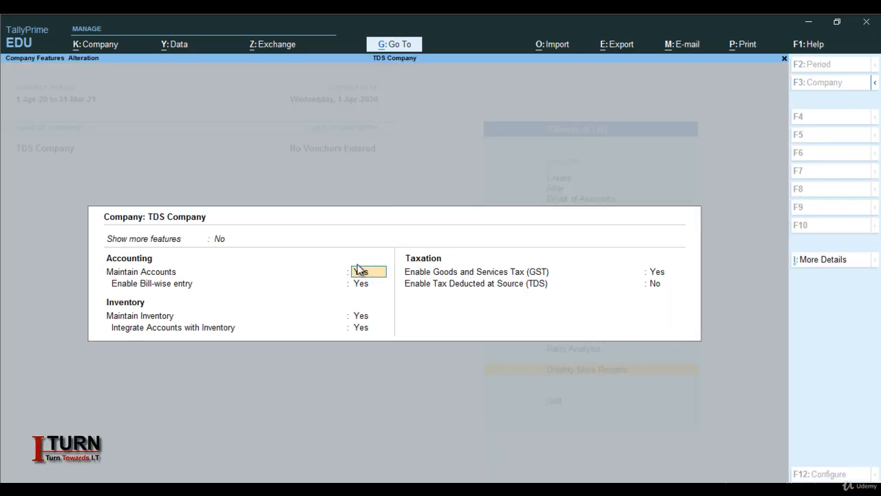
{"action": "key", "text": "Return"}
{"action": "key", "text": "Return"}
{"action": "key", "text": "Return"}
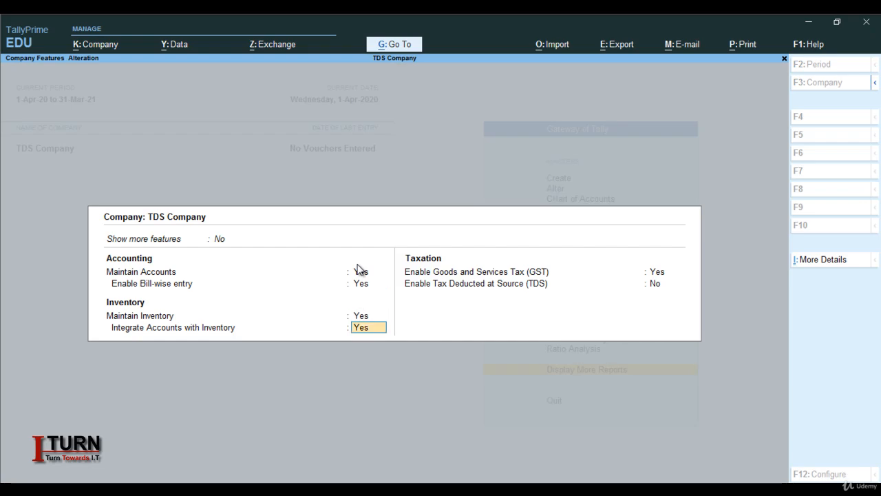
{"action": "key", "text": "Return"}
{"action": "key", "text": "Return"}
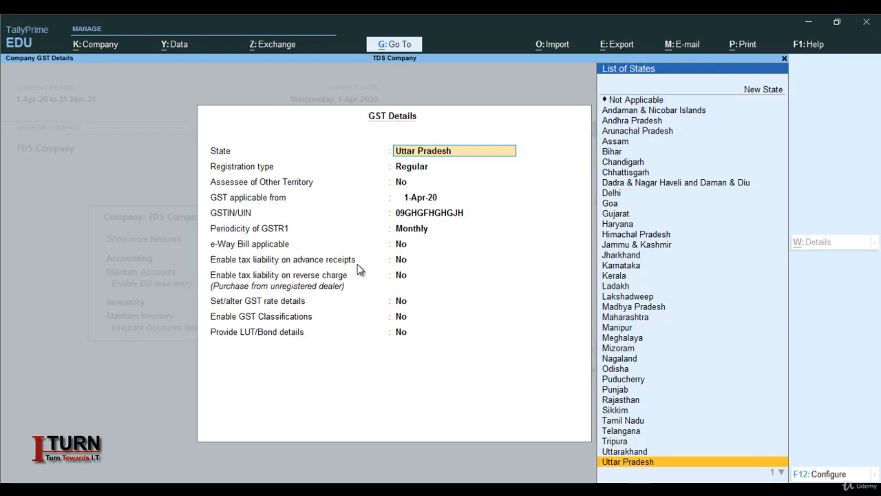
{"action": "key", "text": "ctrl+a"}
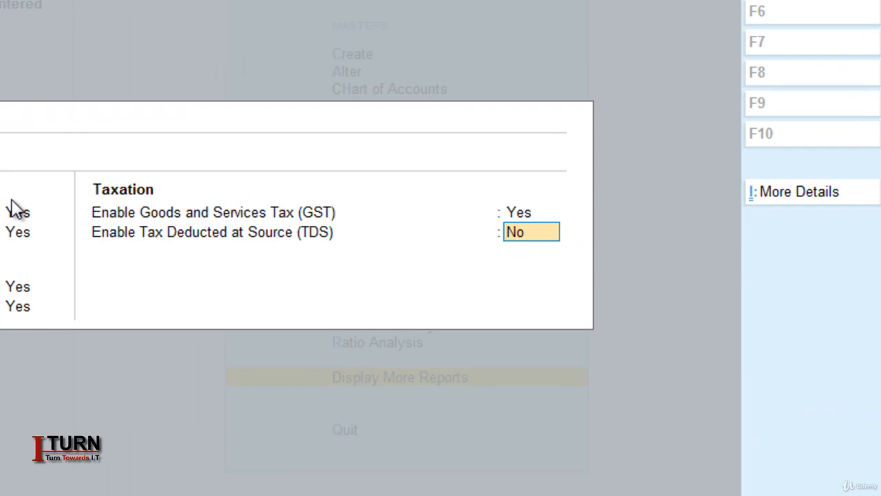
{"action": "type", "text": "y"}
{"action": "key", "text": "Return"}
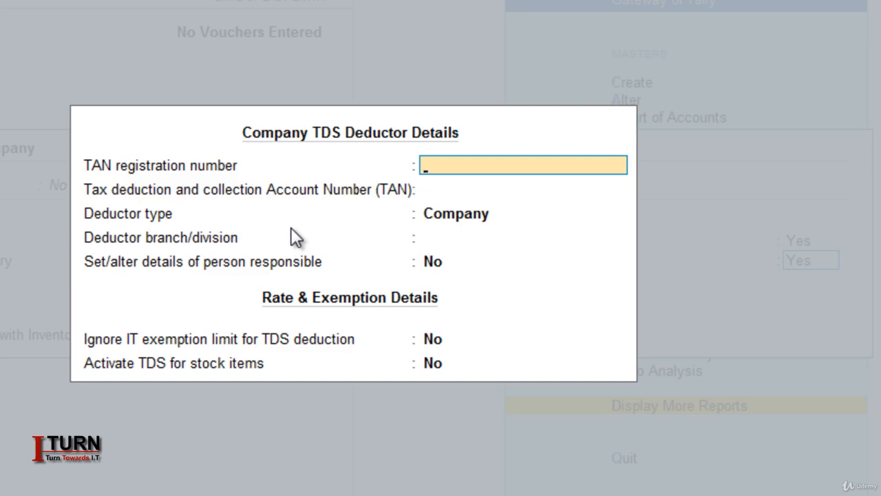
Enter the TAN registration number, leave TAN and branch empty, and choose deductor type Individual/HUF
{"action": "type", "text": "AFGFD7"}
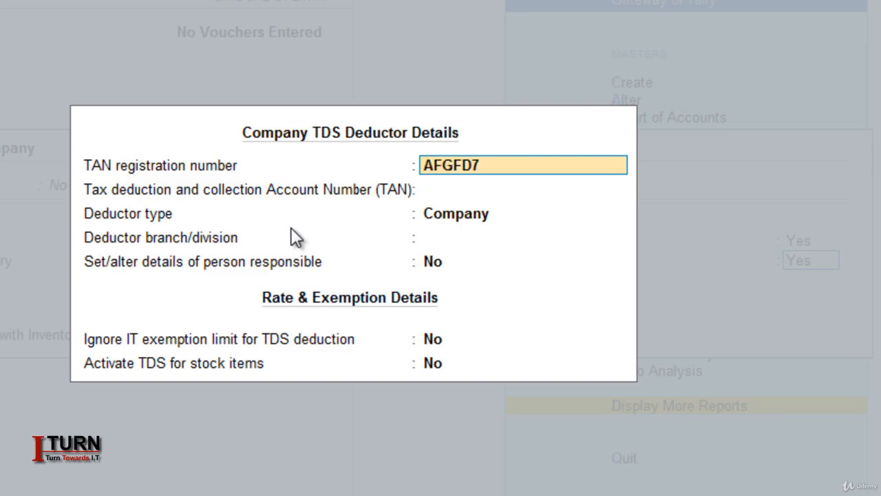
{"action": "type", "text": "676667"}
{"action": "key", "text": "Return"}
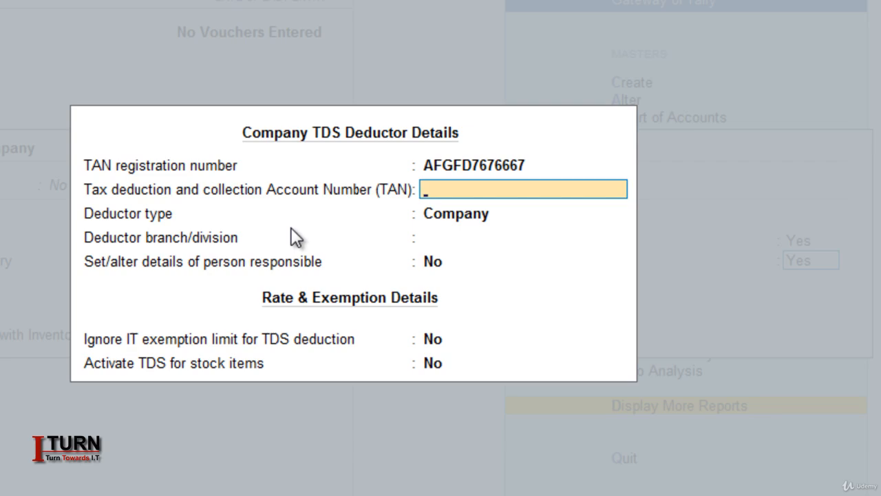
{"action": "key", "text": "Return"}
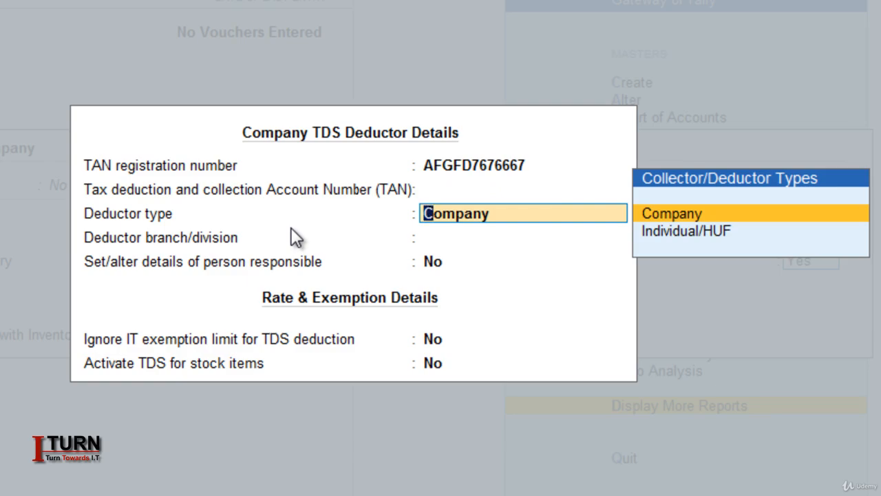
{"action": "key", "text": "Down"}
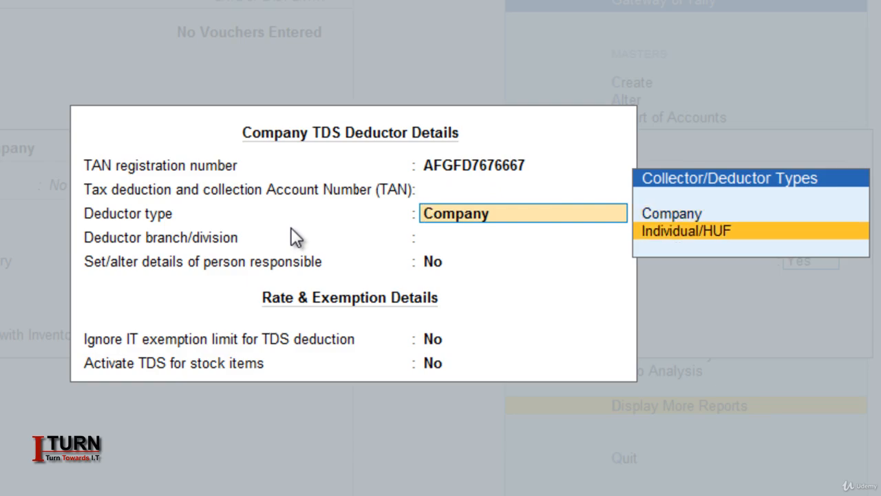
{"action": "key", "text": "Return"}
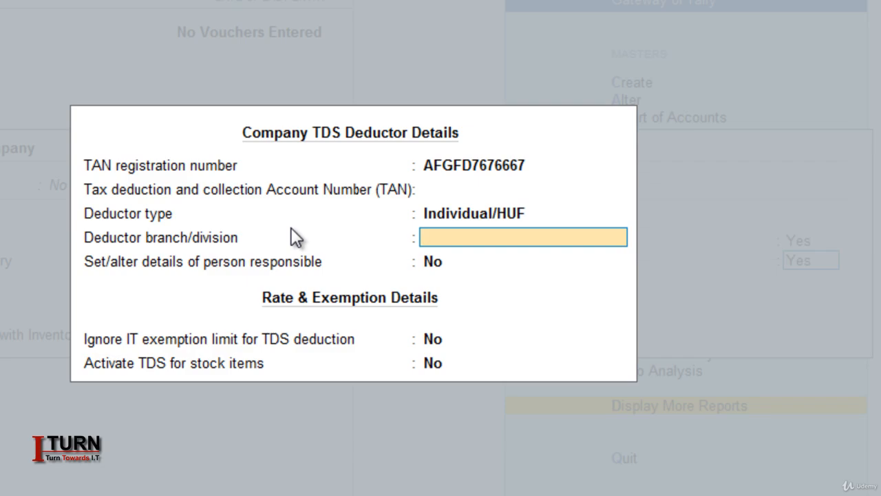
{"action": "key", "text": "Return"}
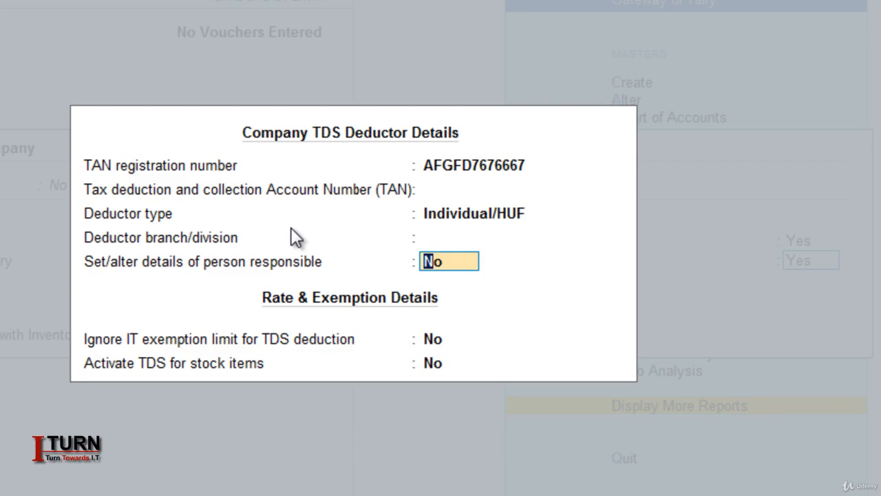
Open the person-responsible details form and exit it without entering any details
{"action": "type", "text": "y"}
{"action": "key", "text": "Return"}
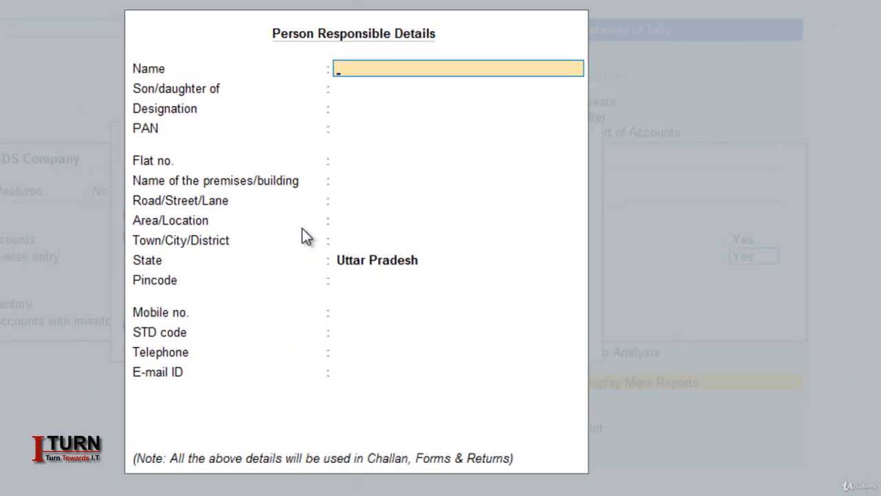
{"action": "key", "text": "Escape"}
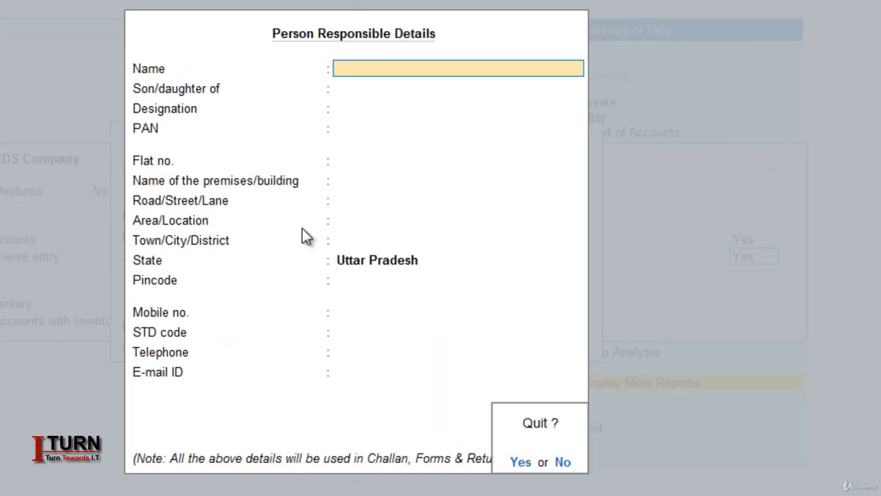
{"action": "key", "text": "y"}
{"action": "key", "text": "Return"}
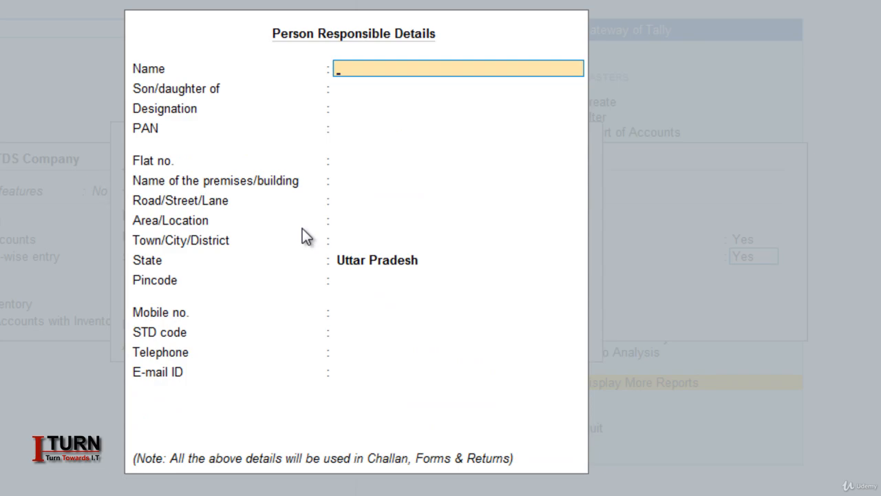
{"action": "key", "text": "Return"}
{"action": "key", "text": "Escape"}
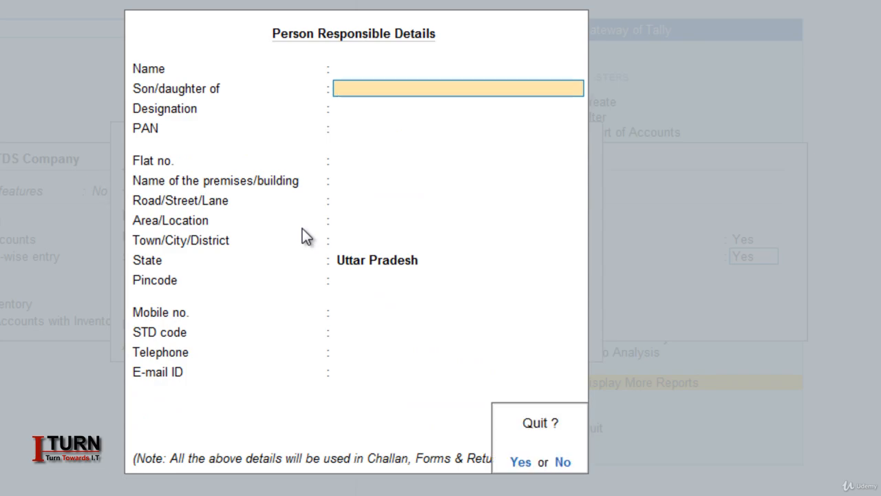
Set person-responsible details to No, save the company features, and bring up the TDS rate chart PDF
{"action": "type", "text": "y"}
{"action": "type", "text": "n"}
{"action": "key", "text": "Return"}
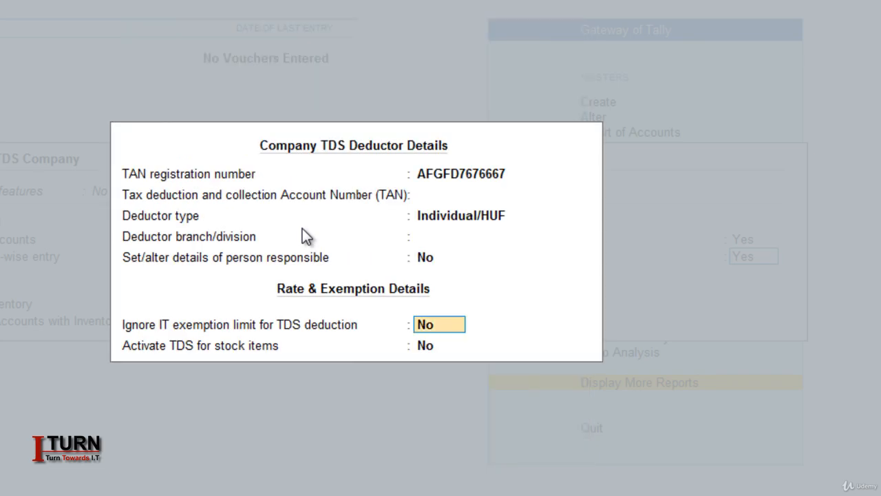
{"action": "key", "text": "Return"}
{"action": "key", "text": "Return"}
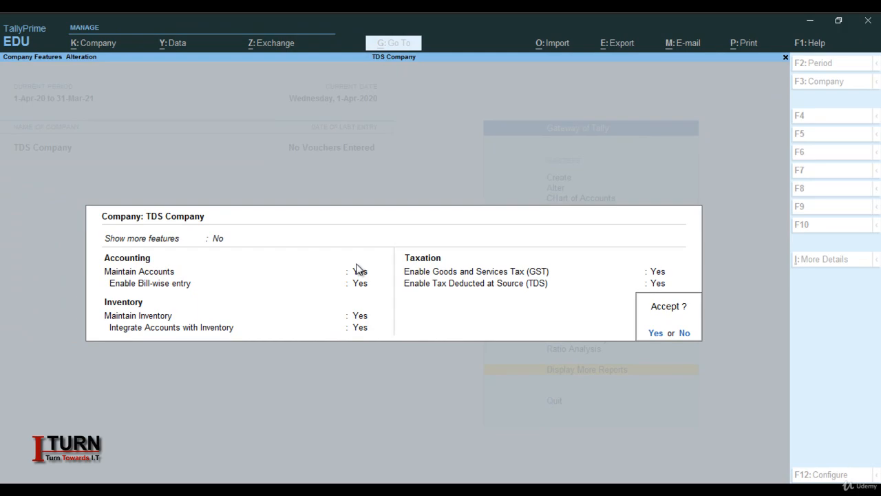
{"action": "key", "text": "y"}
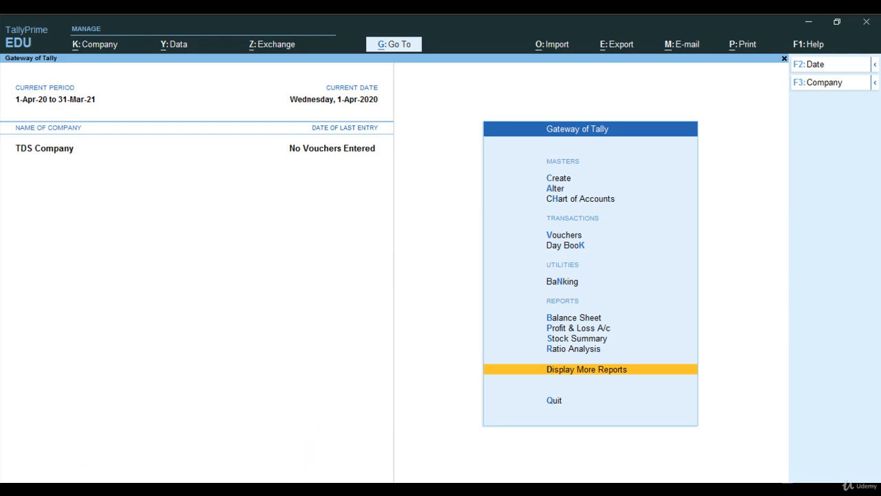
{"action": "left_click", "coordinate": [284, 488]}
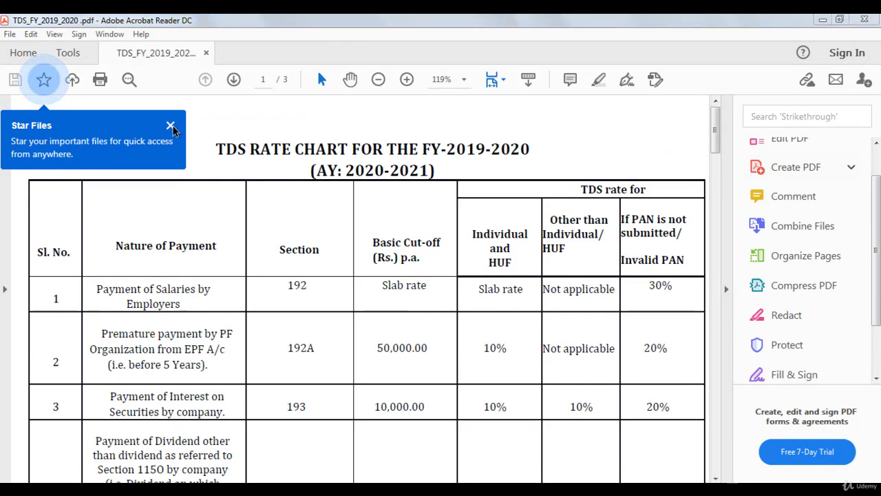
Locate the 'Payment of Interest by others' row (194A, 10%) in the rate chart, then return to TallyPrime
{"action": "left_click", "coordinate": [170, 125]}
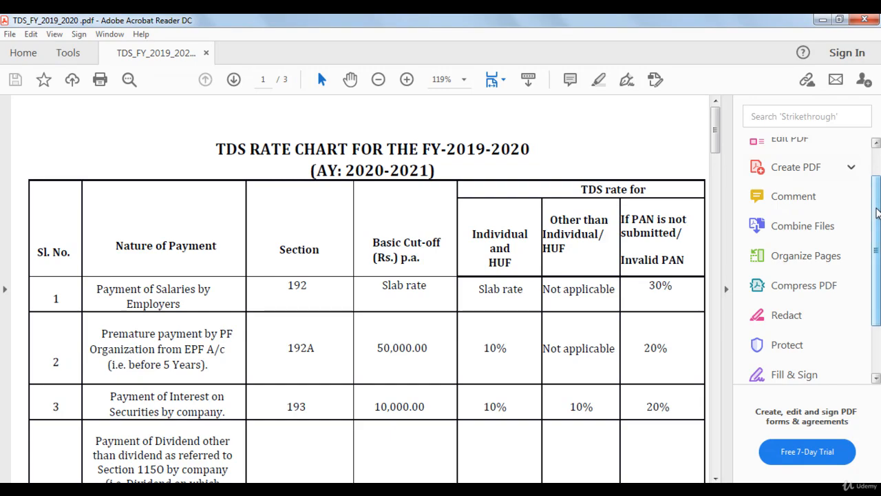
{"action": "left_click_drag", "start_coordinate": [877, 212], "coordinate": [878, 224]}
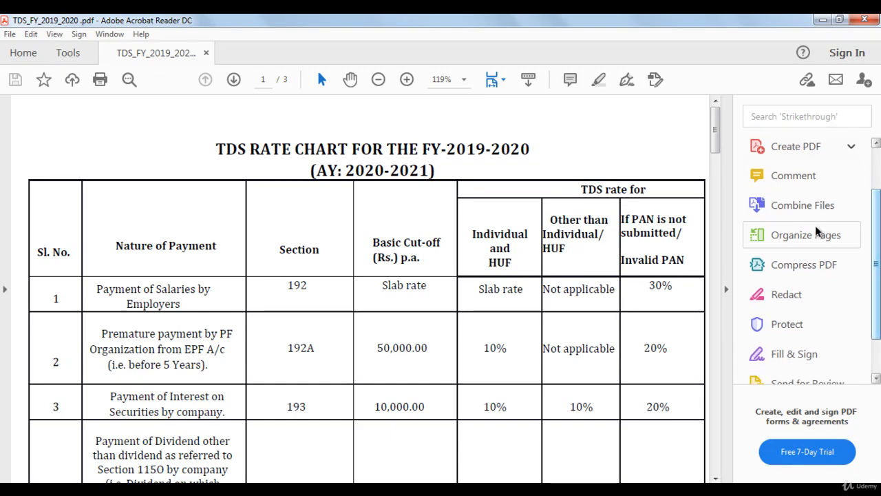
{"action": "scroll", "coordinate": [715, 160], "scroll_direction": "down", "scroll_amount": 2}
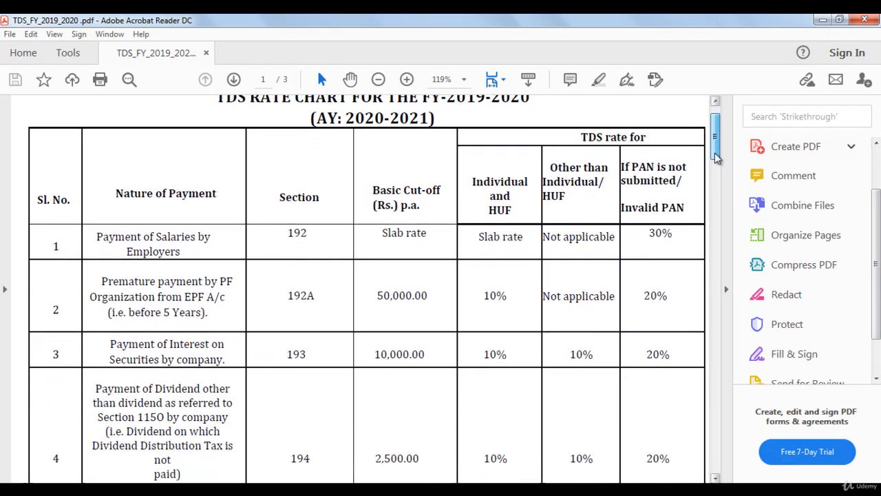
{"action": "left_click_drag", "start_coordinate": [715, 153], "coordinate": [714, 156]}
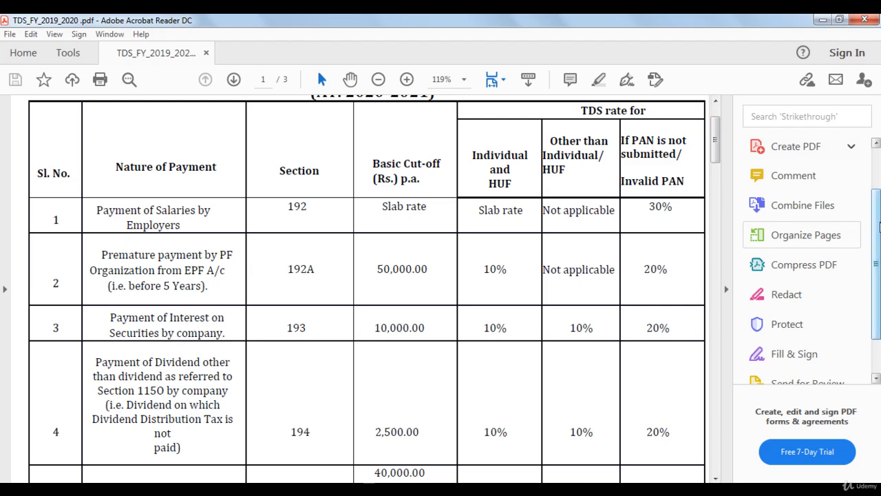
{"action": "scroll", "coordinate": [874, 234], "scroll_direction": "down", "scroll_amount": 1}
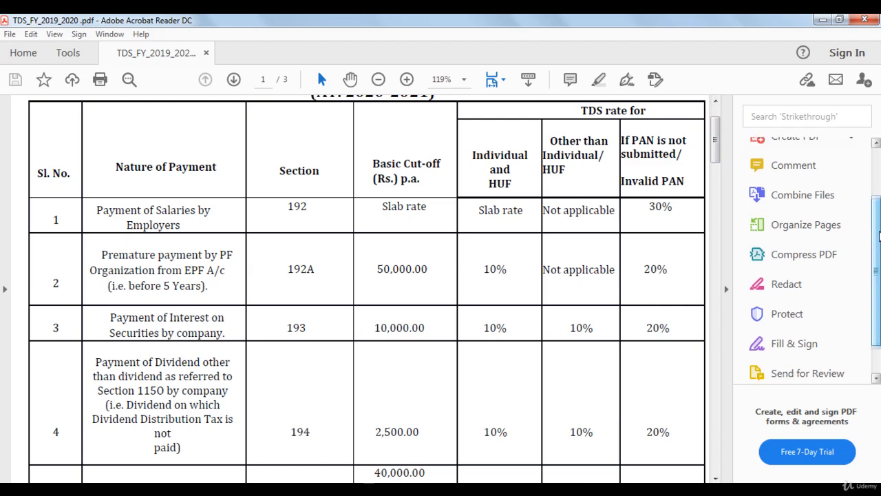
{"action": "left_click_drag", "start_coordinate": [716, 154], "coordinate": [716, 177]}
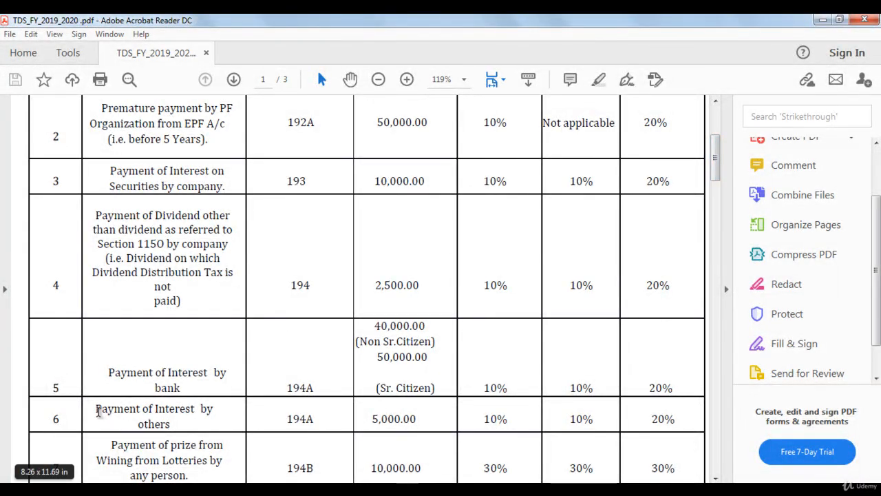
{"action": "left_click_drag", "start_coordinate": [98, 408], "coordinate": [157, 419]}
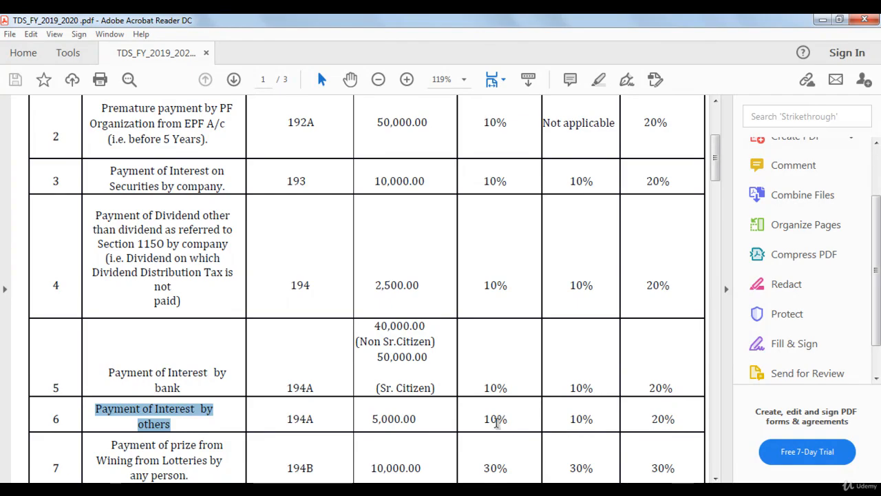
{"action": "key", "text": "alt+Tab"}
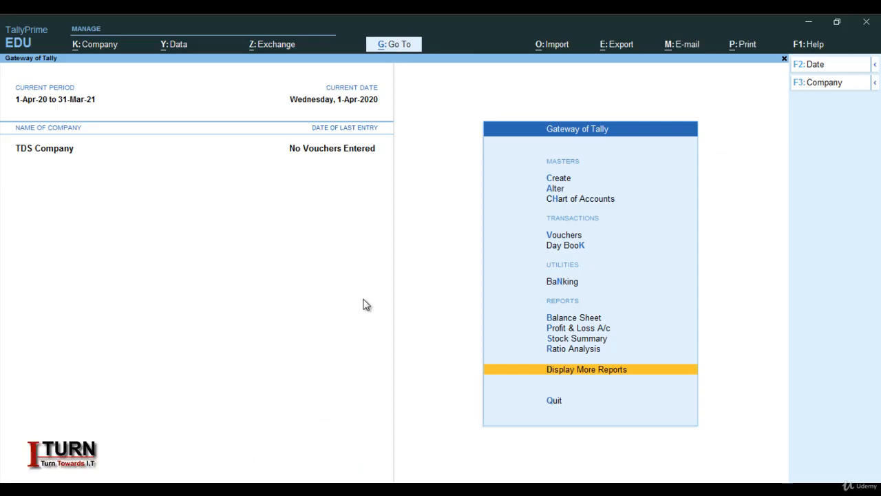
Open voucher entry and change the new voucher from Payment to Journal with F7
{"action": "key", "text": "Up"}
{"action": "key", "text": "Up"}
{"action": "key", "text": "Up"}
{"action": "key", "text": "Up"}
{"action": "key", "text": "Up"}
{"action": "key", "text": "Up"}
{"action": "key", "text": "Up"}
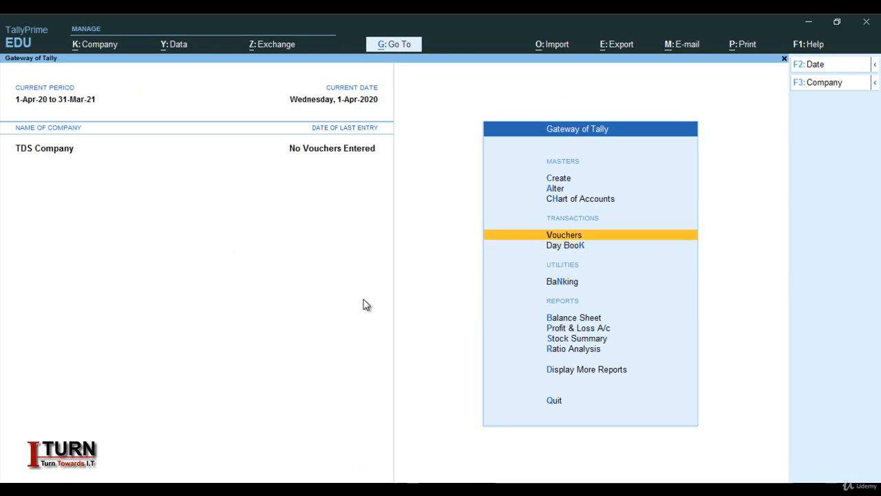
{"action": "key", "text": "Return"}
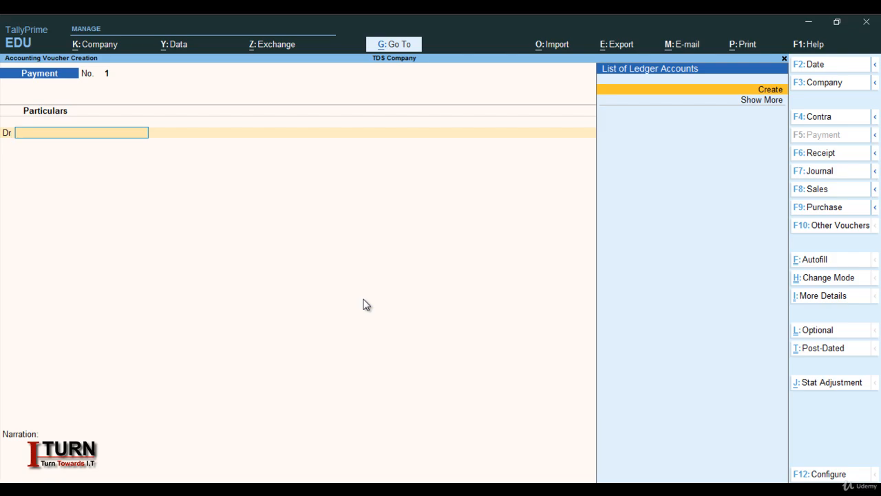
{"action": "key", "text": "F7"}
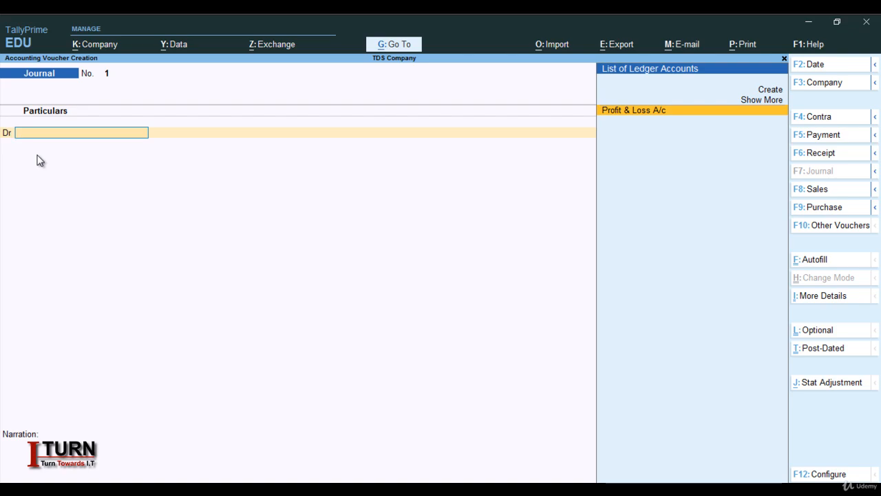
Create a ledger named 'Interest Paid' under the Indirect Expenses group
{"action": "key", "text": "alt+c"}
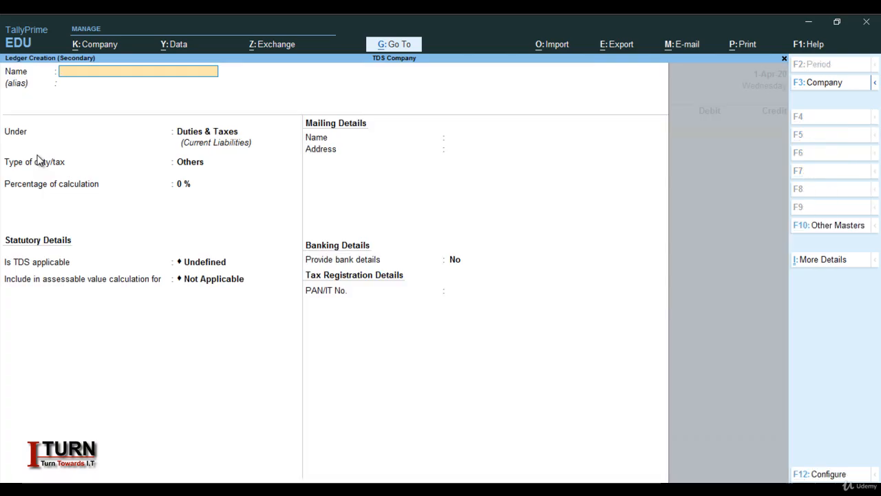
{"action": "type", "text": "Interest Paid"}
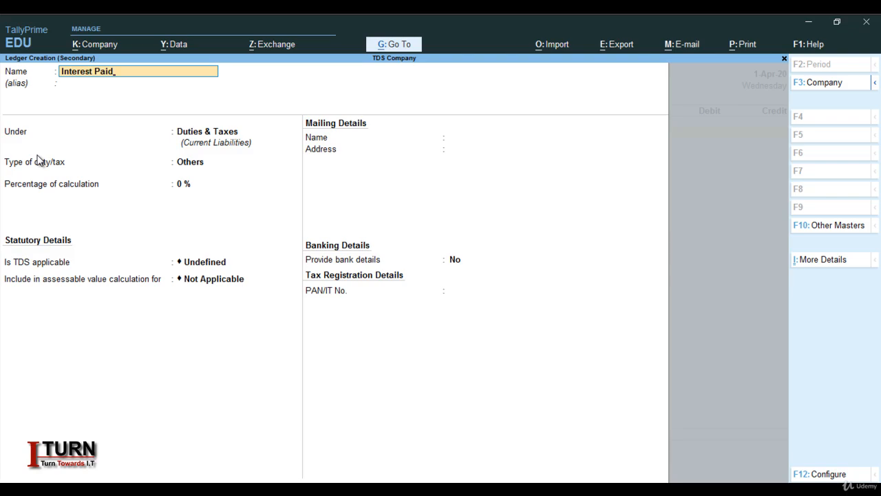
{"action": "key", "text": "Return"}
{"action": "key", "text": "Return"}
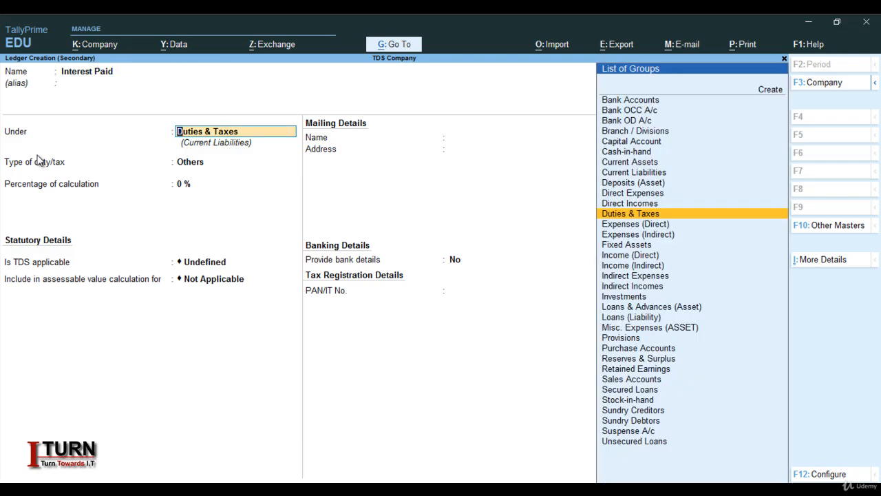
{"action": "type", "text": "In"}
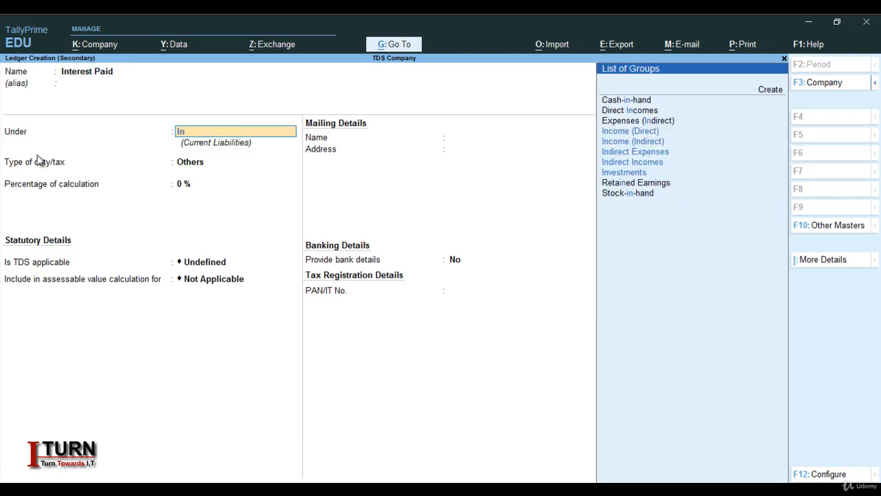
{"action": "key", "text": "Down"}
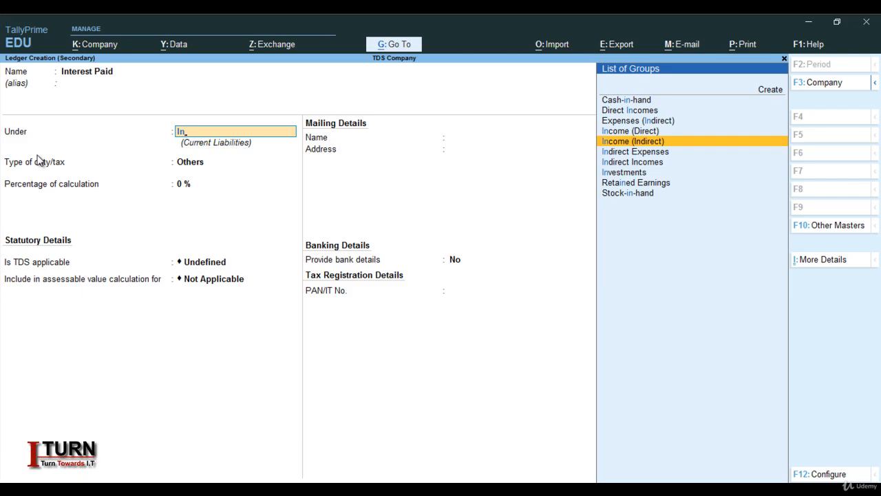
{"action": "key", "text": "Down"}
{"action": "key", "text": "Return"}
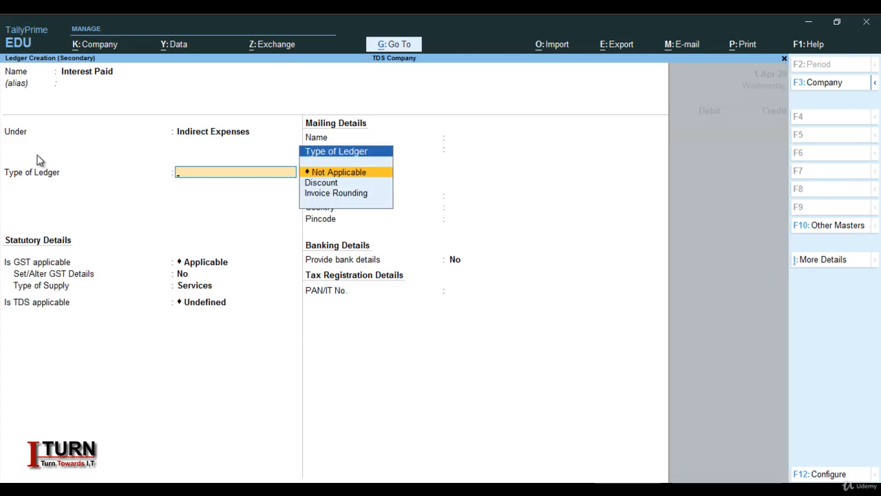
Make Interest Paid GST applicable for Services, with TDS set to Applicable
{"action": "key", "text": "Return"}
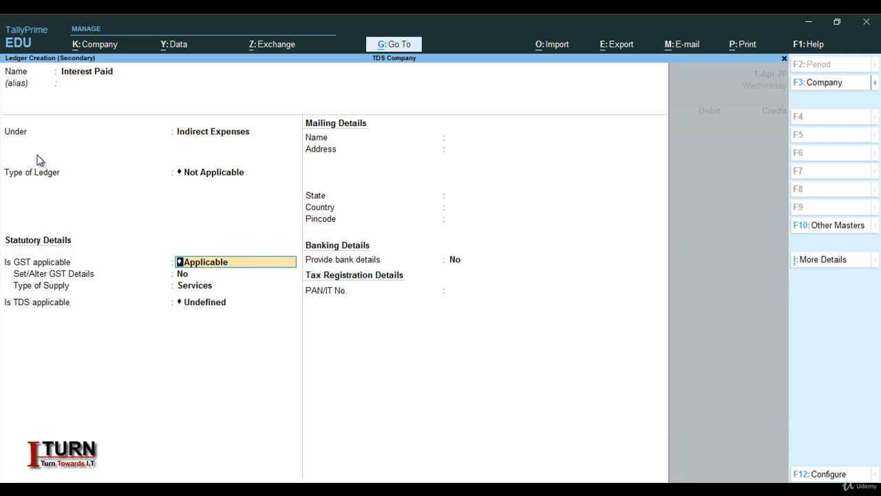
{"action": "key", "text": "Return"}
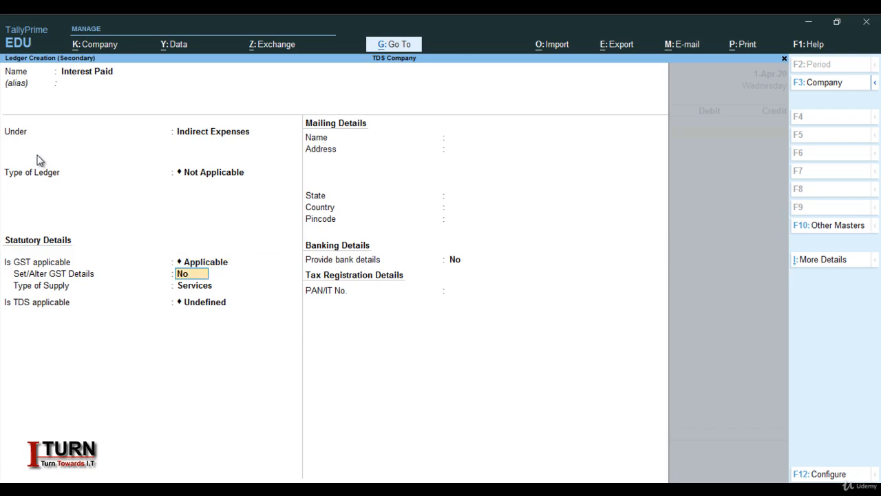
{"action": "key", "text": "Return"}
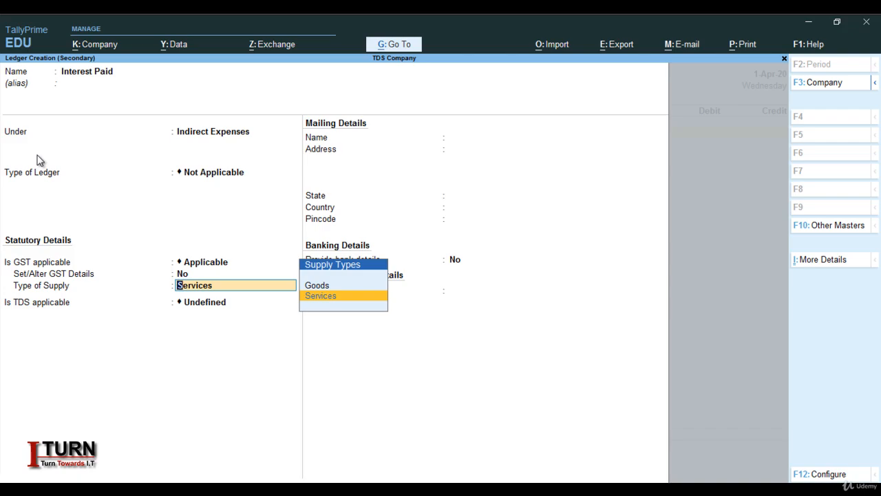
{"action": "key", "text": "Return"}
{"action": "type", "text": "A"}
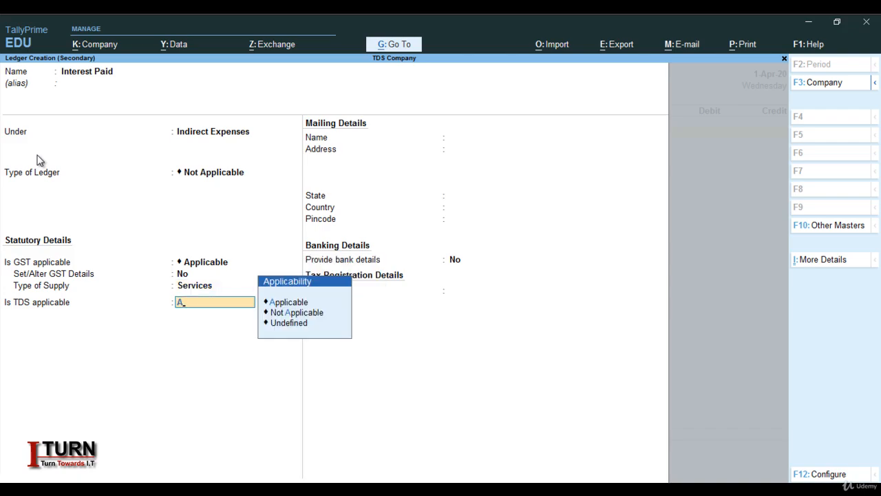
{"action": "key", "text": "Return"}
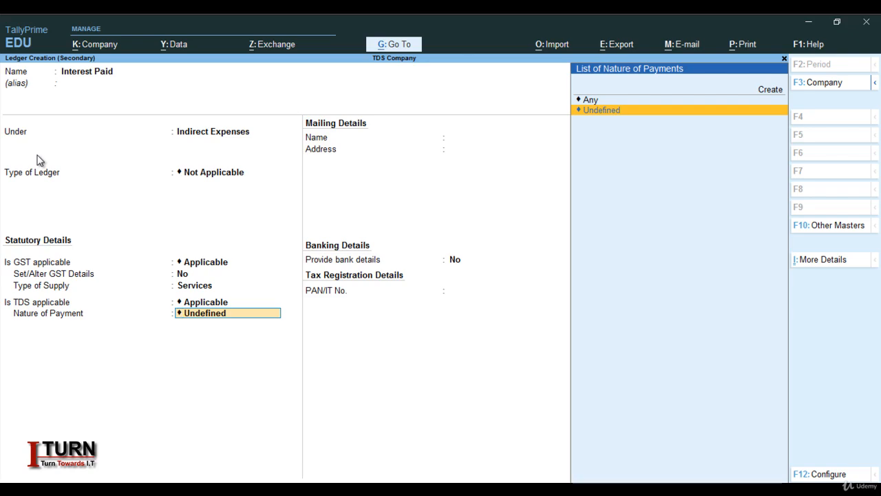
Start a new TDS nature of payment named 'Payment of interest by Others'
{"action": "key", "text": "Up"}
{"action": "key", "text": "Up"}
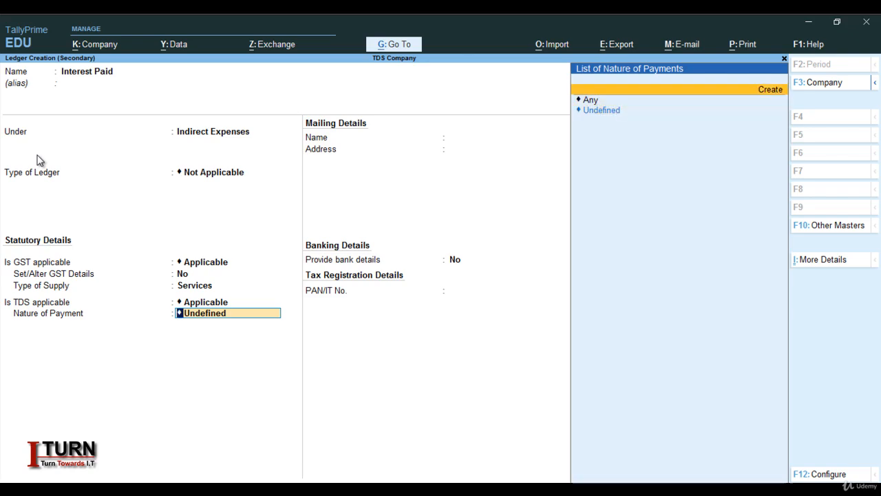
{"action": "key", "text": "Return"}
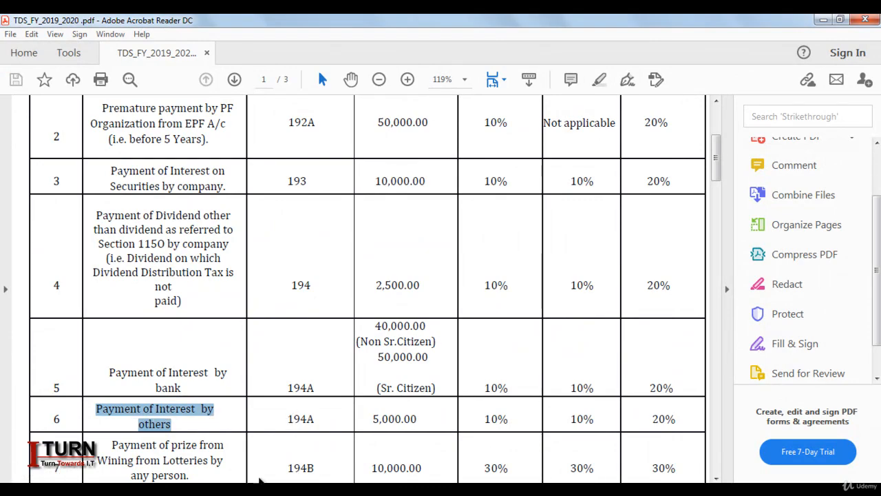
{"action": "left_click", "coordinate": [258, 489]}
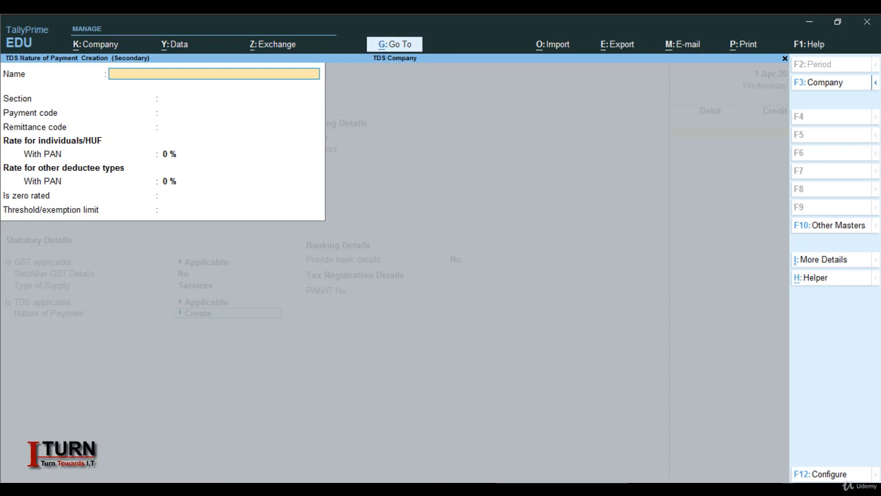
{"action": "type", "text": "Payment of in"}
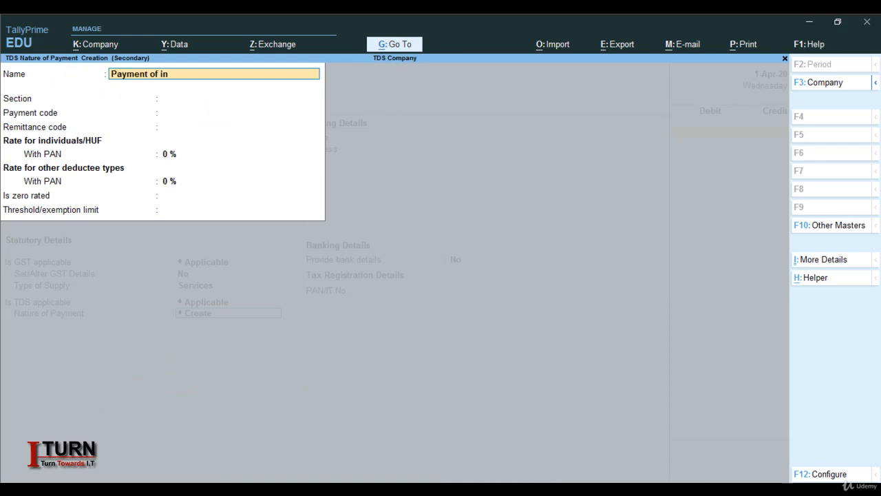
{"action": "type", "text": "terest by"}
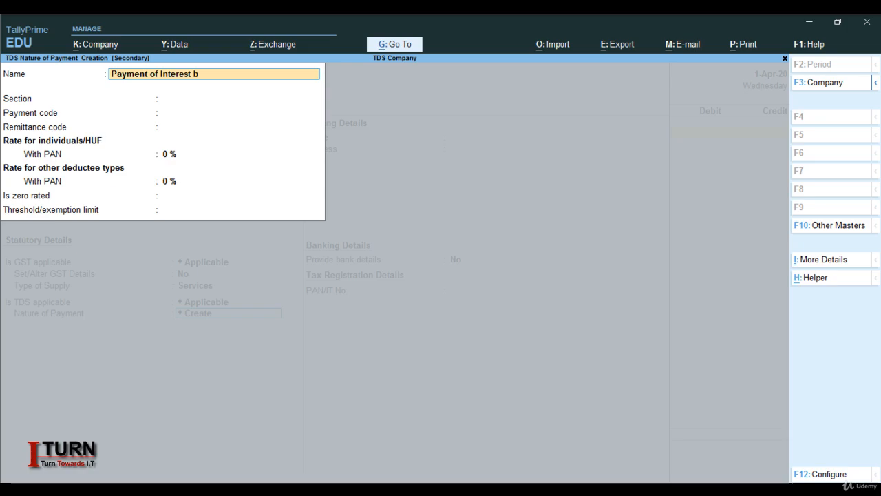
{"action": "type", "text": " Others"}
{"action": "key", "text": "Return"}
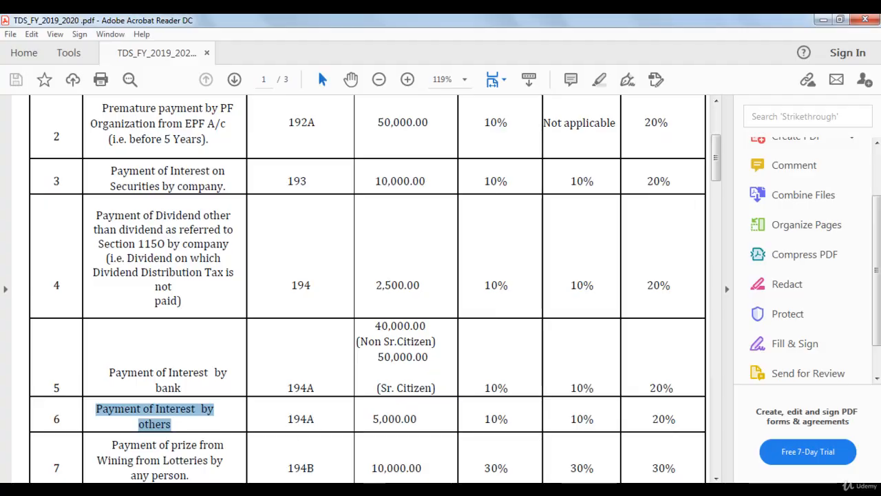
Set the nature's section to 194A, leaving payment and remittance codes blank
{"action": "key", "text": "alt+Tab"}
{"action": "type", "text": "1"}
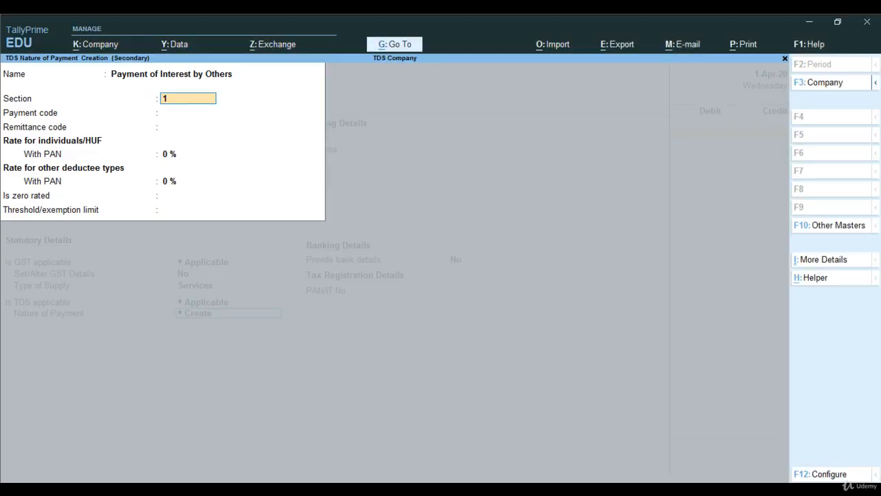
{"action": "type", "text": "94a"}
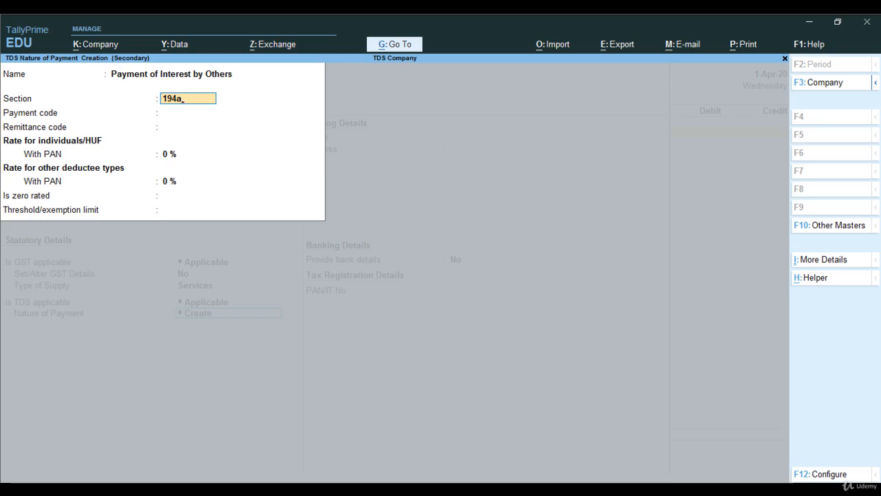
{"action": "key", "text": "BackSpace"}
{"action": "key", "text": "Caps_Lock"}
{"action": "type", "text": "A"}
{"action": "key", "text": "Caps_Lock"}
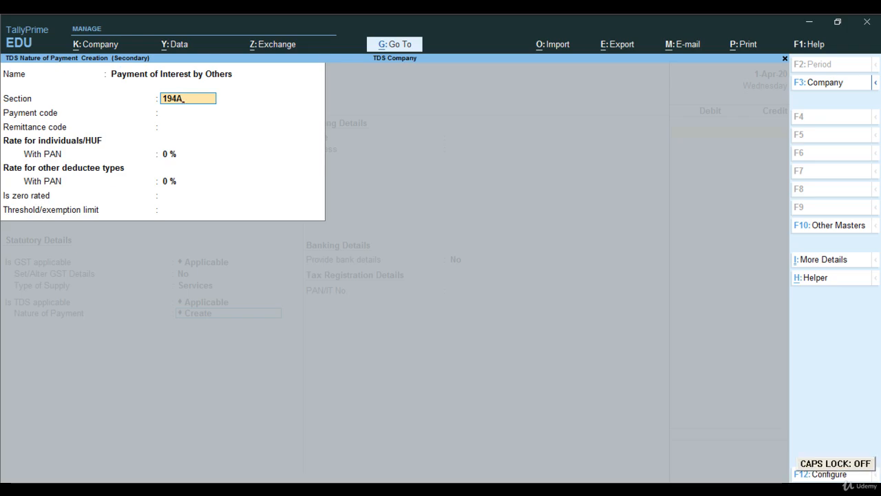
{"action": "key", "text": "Return"}
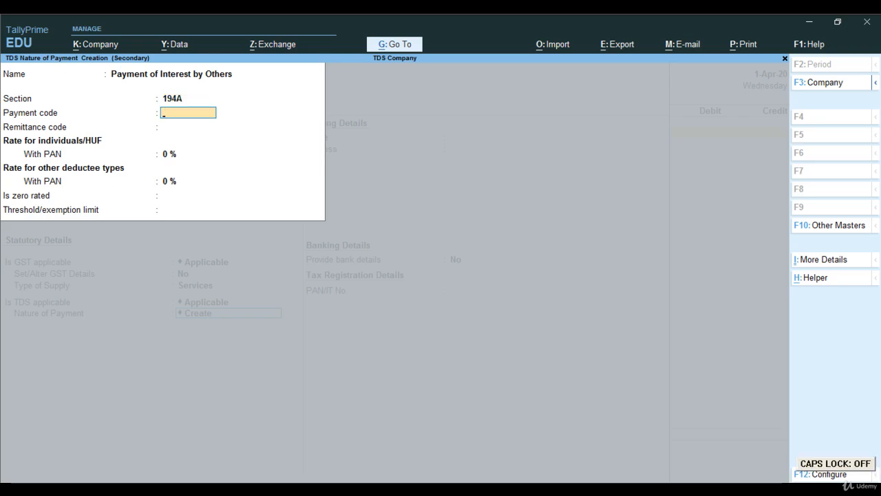
{"action": "key", "text": "Return"}
{"action": "key", "text": "Return"}
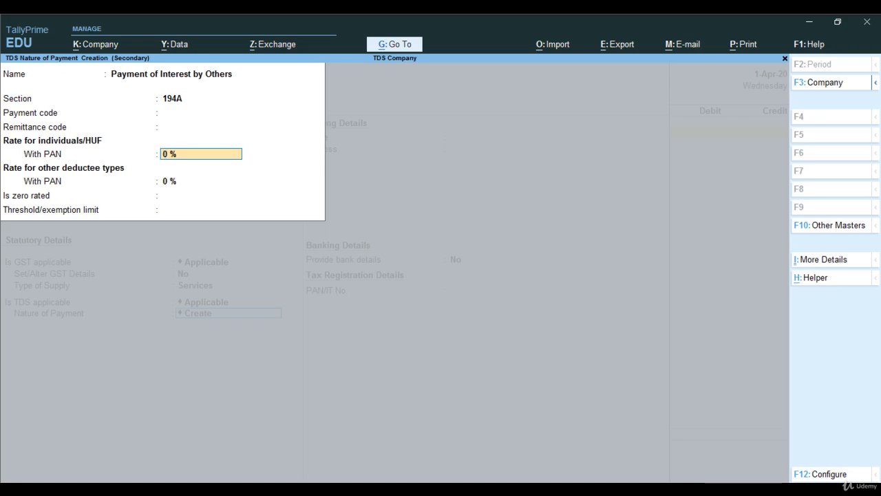
Give the nature a 10% rate for all deductee types and a 5,000 threshold, and save it
{"action": "type", "text": "10"}
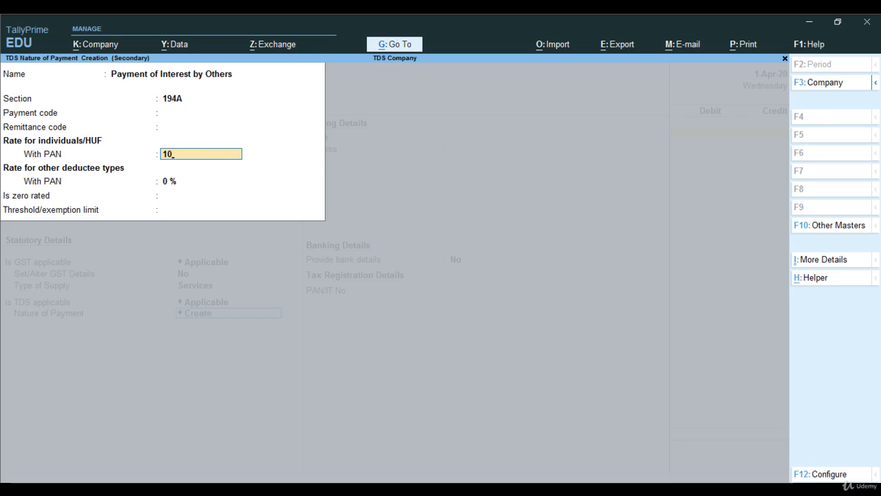
{"action": "key", "text": "Return"}
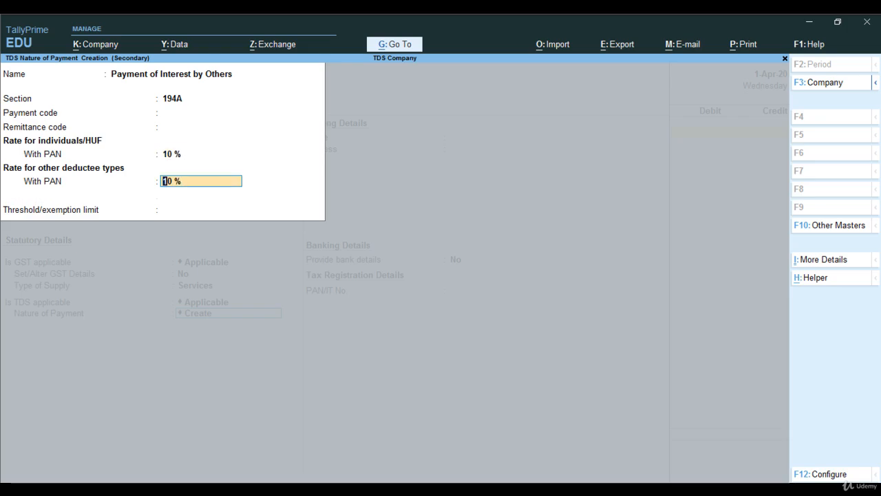
{"action": "key", "text": "Return"}
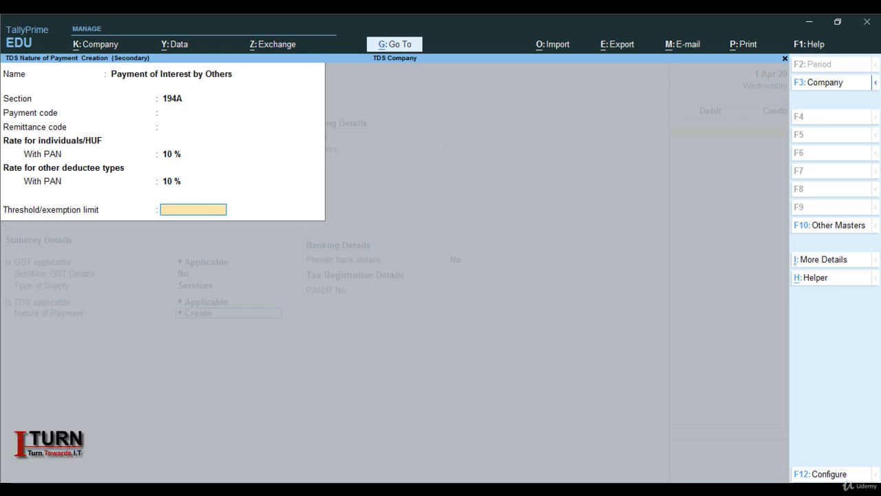
{"action": "type", "text": "5000"}
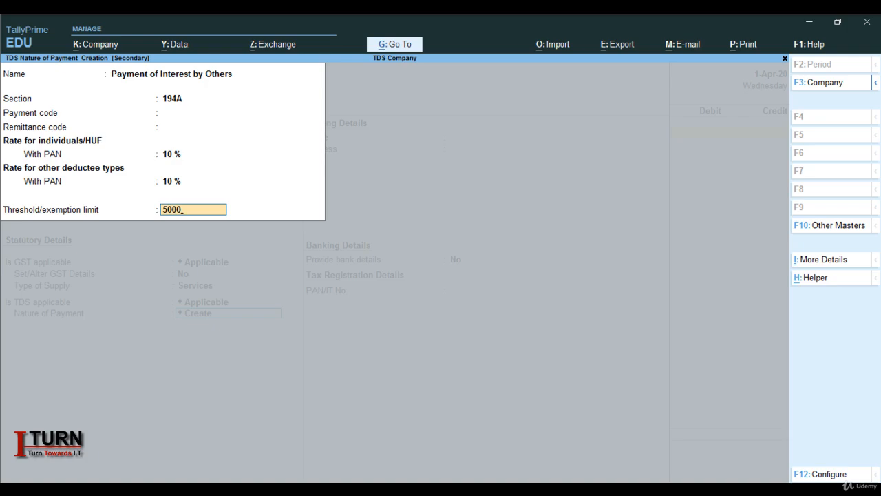
{"action": "key", "text": "Return"}
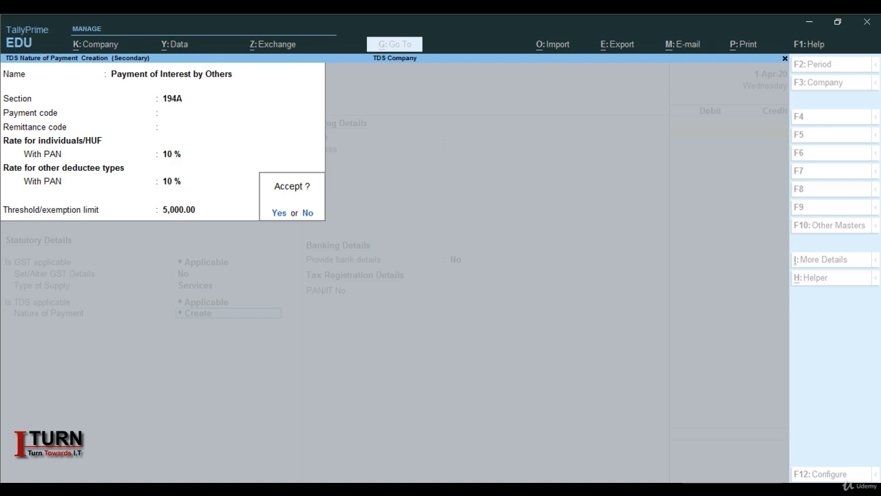
{"action": "key", "text": "Return"}
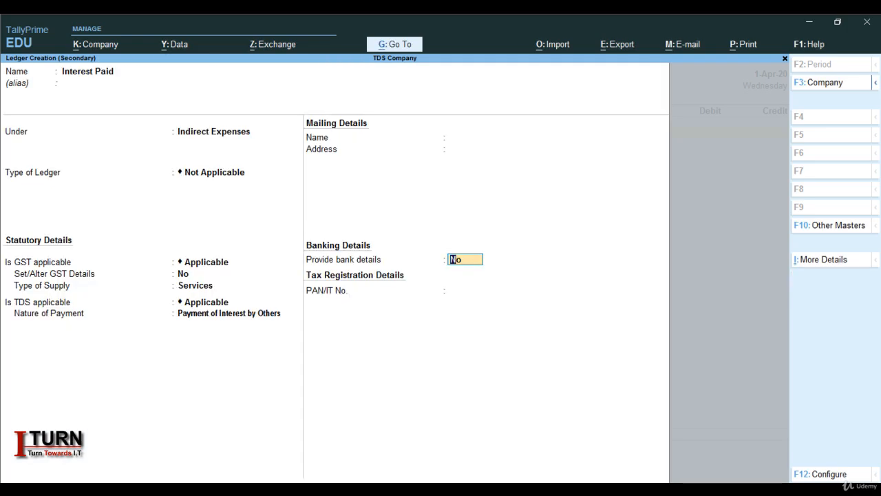
Save the Interest Paid ledger and debit it 12,000 in the journal
{"action": "key", "text": "Return"}
{"action": "key", "text": "Return"}
{"action": "key", "text": "Return"}
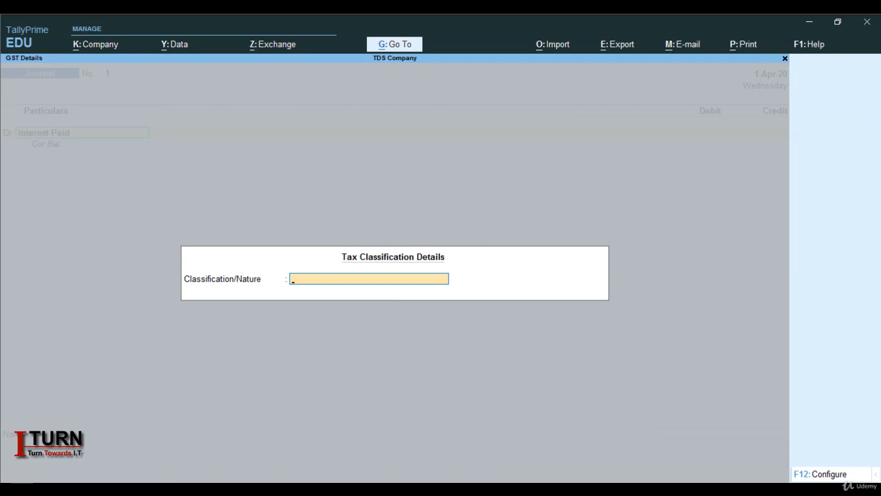
{"action": "key", "text": "Return"}
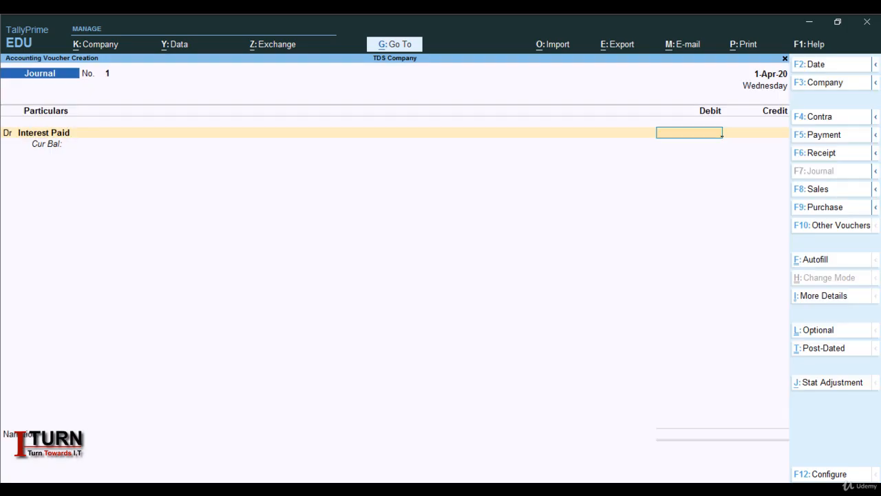
{"action": "type", "text": "12000"}
{"action": "key", "text": "Return"}
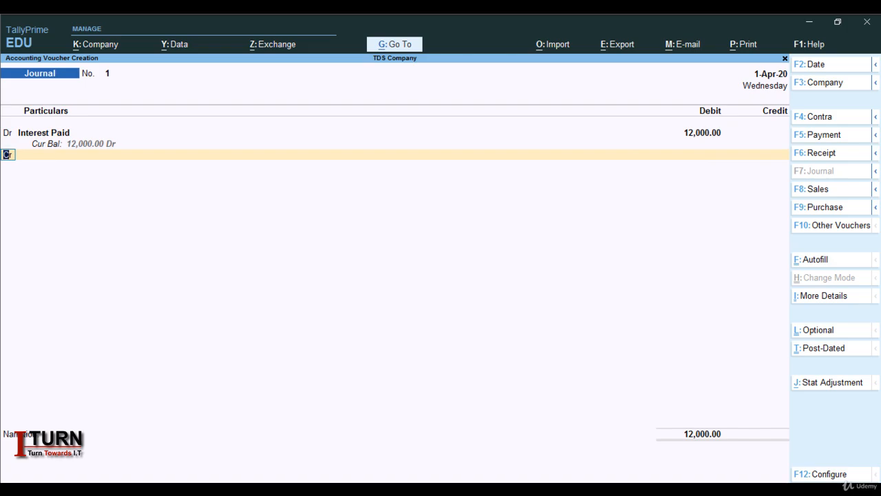
{"action": "key", "text": "Return"}
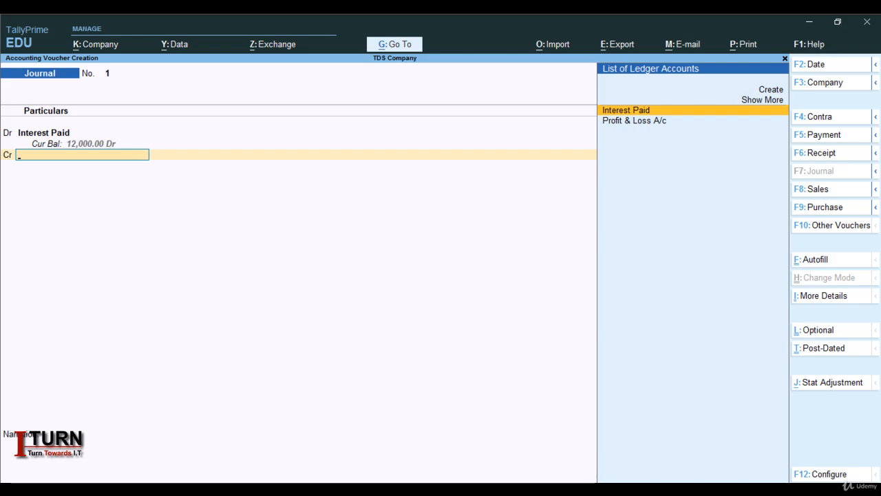
{"action": "key", "text": "alt+c"}
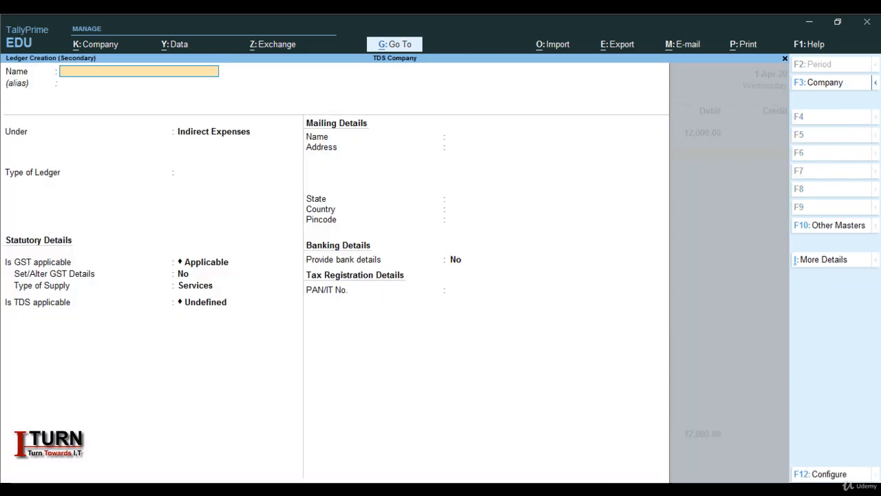
Name the payee ledger under Sundry Creditors, bill-by-bill, TDS deductible as Individual/HUF - Resident
{"action": "type", "text": "Ram"}
{"action": "key", "text": "Return"}
{"action": "type", "text": "Sun"}
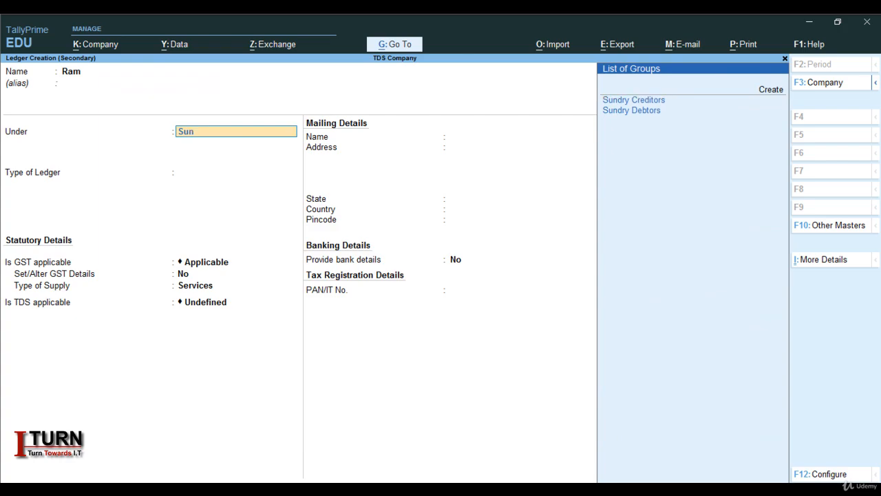
{"action": "key", "text": "Return"}
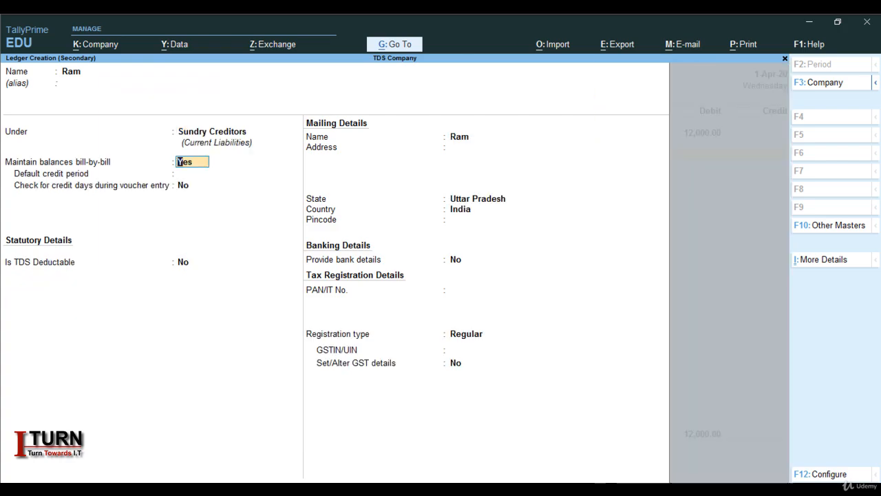
{"action": "key", "text": "Return"}
{"action": "key", "text": "Return"}
{"action": "key", "text": "Return"}
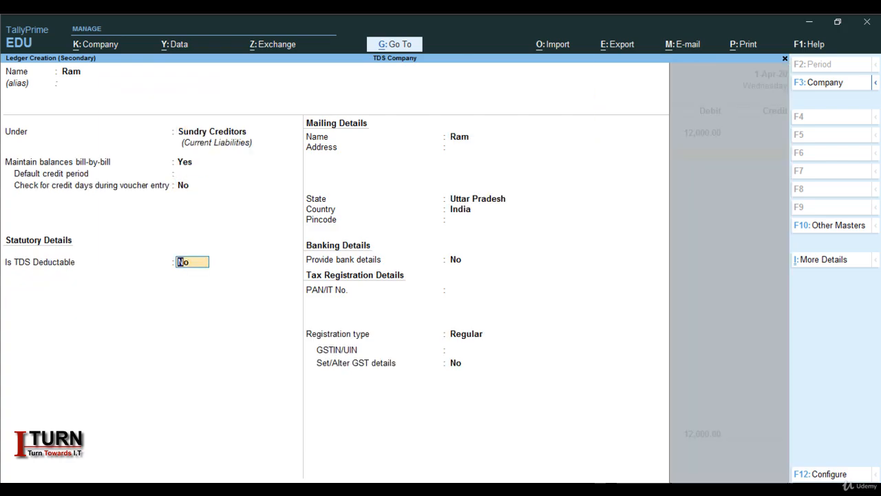
{"action": "type", "text": "y"}
{"action": "key", "text": "Return"}
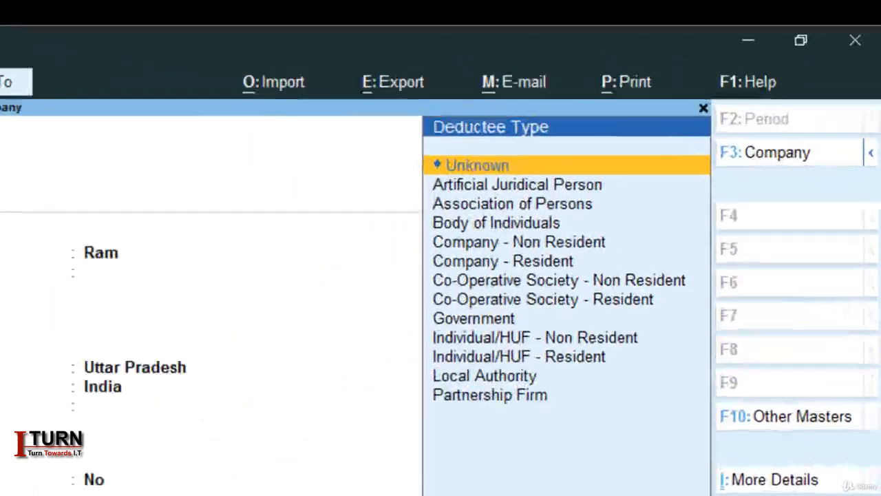
{"action": "key", "text": "Down"}
{"action": "key", "text": "Down"}
{"action": "key", "text": "Down"}
{"action": "key", "text": "Down"}
{"action": "key", "text": "Down"}
{"action": "key", "text": "Down"}
{"action": "key", "text": "Down"}
{"action": "key", "text": "Down"}
{"action": "key", "text": "Down"}
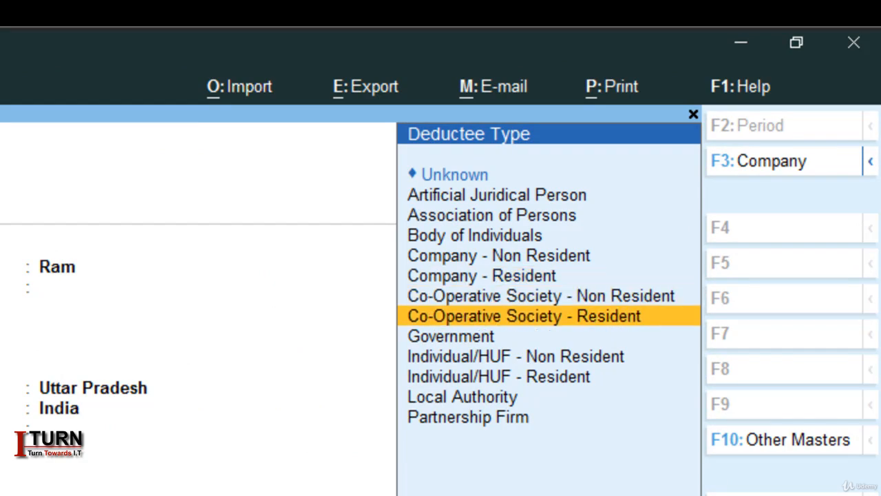
{"action": "key", "text": "Down"}
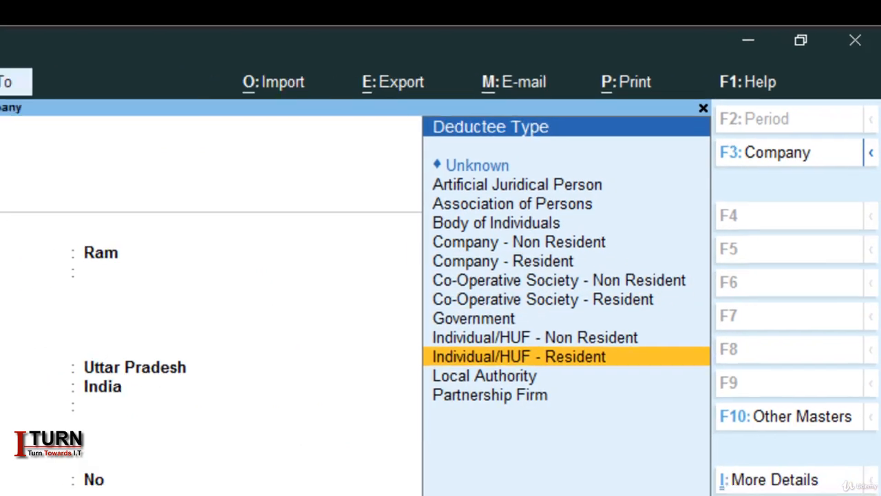
{"action": "key", "text": "Return"}
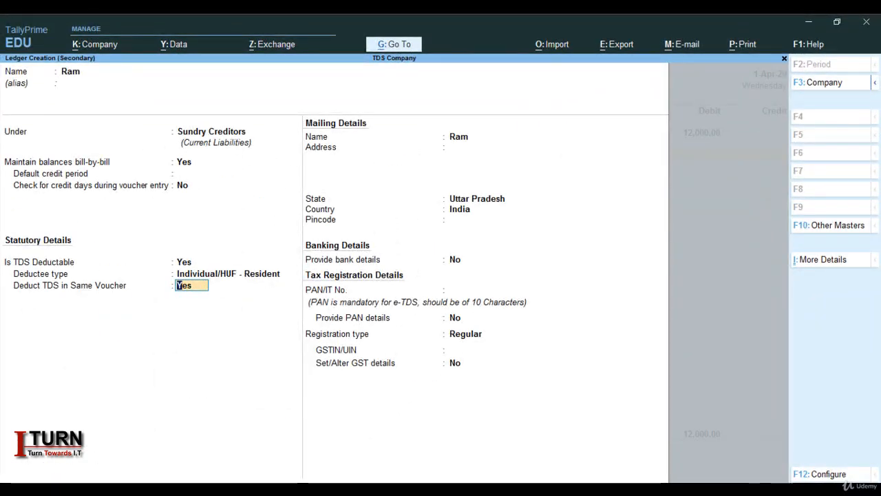
Enter the payee's PAN and turn on PAN details with the default effective date
{"action": "key", "text": "Return"}
{"action": "key", "text": "Return"}
{"action": "key", "text": "Return"}
{"action": "key", "text": "Return"}
{"action": "key", "text": "Return"}
{"action": "key", "text": "Return"}
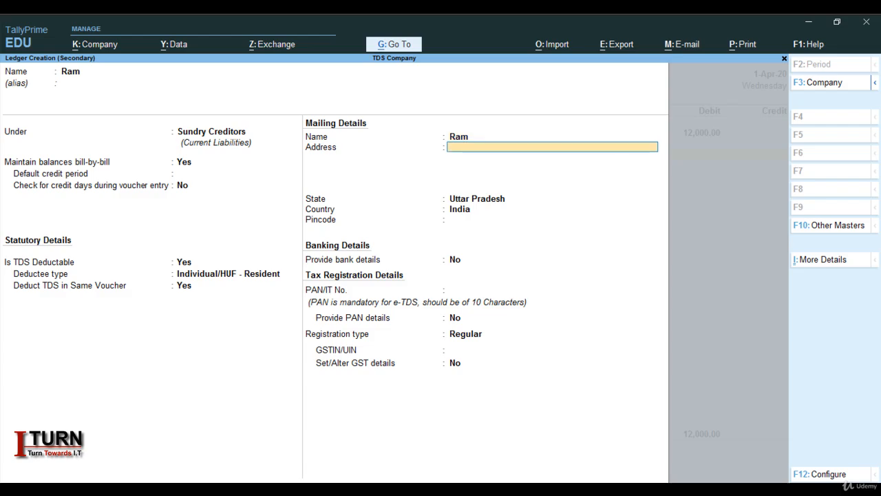
{"action": "key", "text": "Return"}
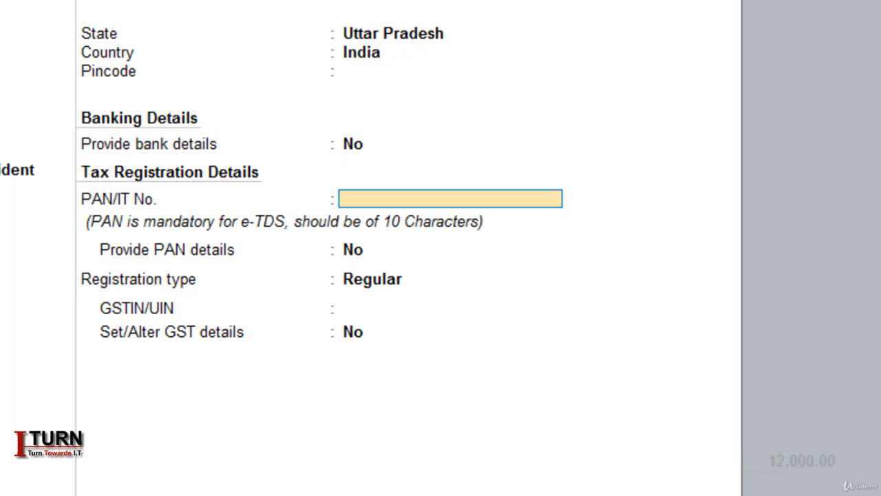
{"action": "type", "text": "AIZGH"}
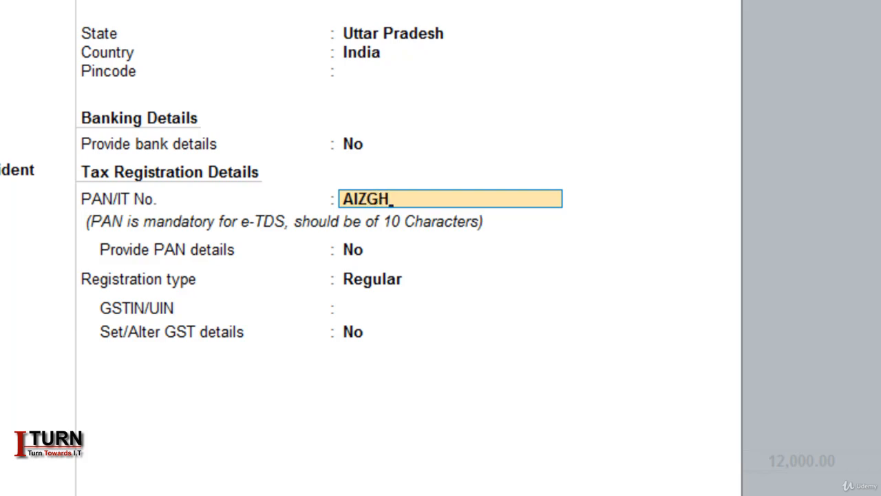
{"action": "type", "text": "1115A"}
{"action": "key", "text": "Return"}
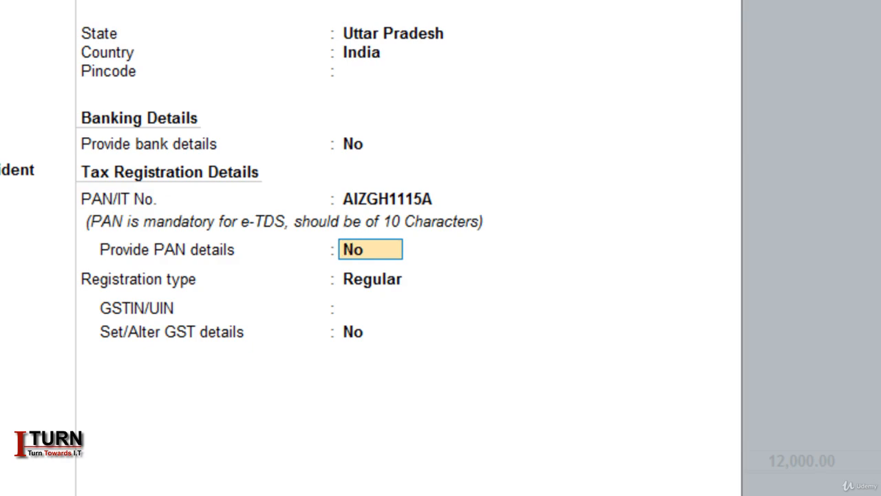
{"action": "key", "text": "y"}
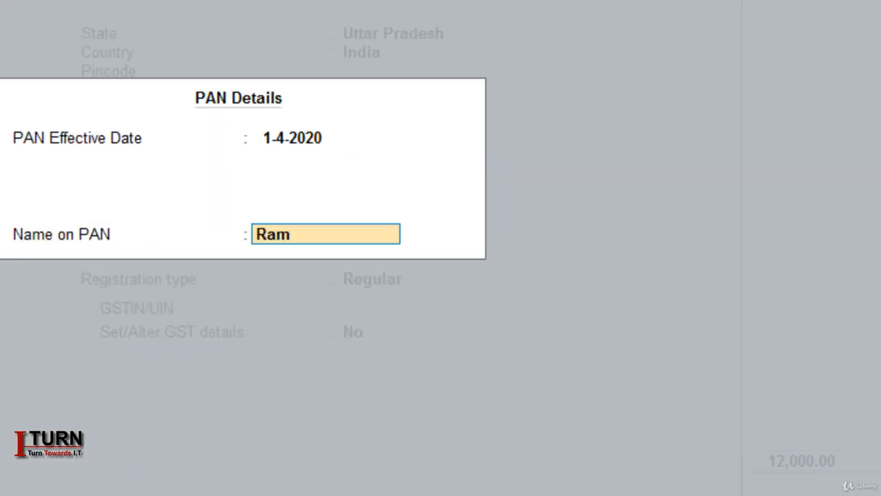
{"action": "key", "text": "Return"}
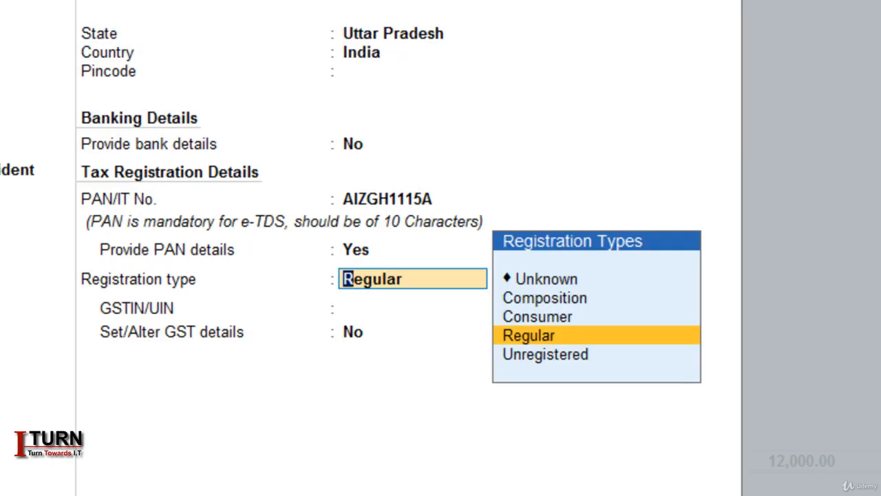
Set the registration type to Unknown, leave GSTIN empty, and save the creditor ledger
{"action": "key", "text": "Return"}
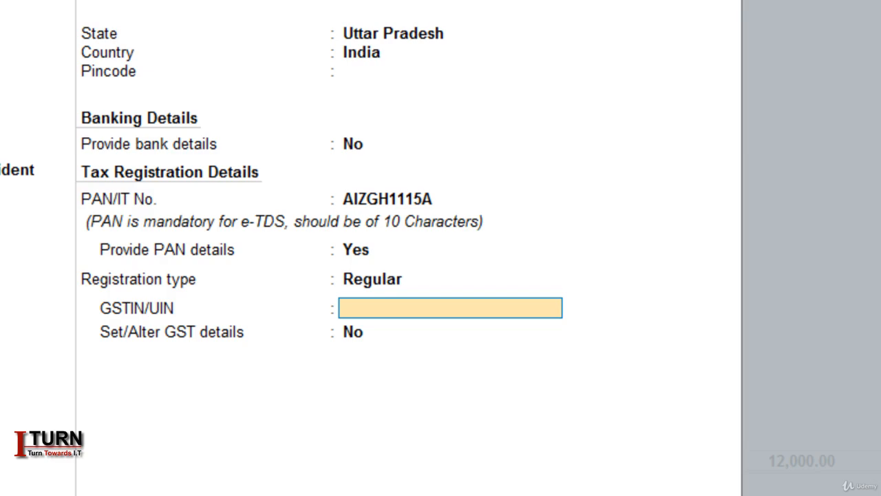
{"action": "key", "text": "BackSpace"}
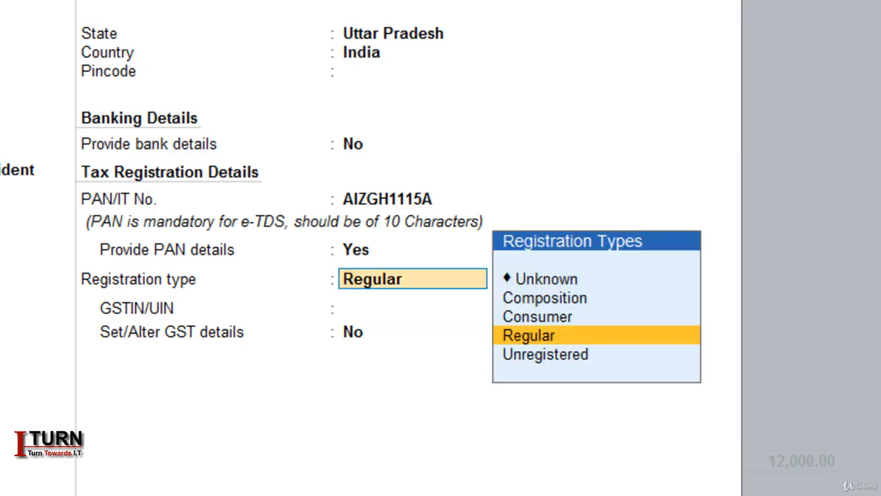
{"action": "key", "text": "Up"}
{"action": "key", "text": "Up"}
{"action": "key", "text": "Up"}
{"action": "key", "text": "Return"}
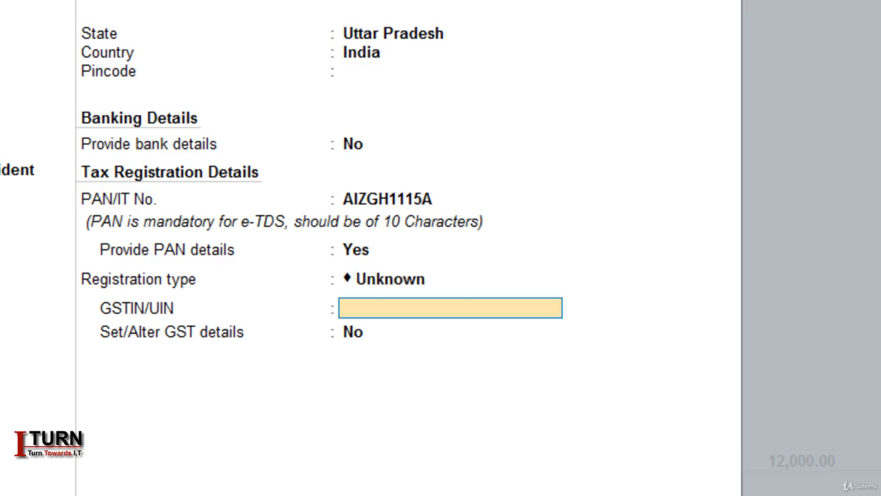
{"action": "key", "text": "Return"}
{"action": "key", "text": "Return"}
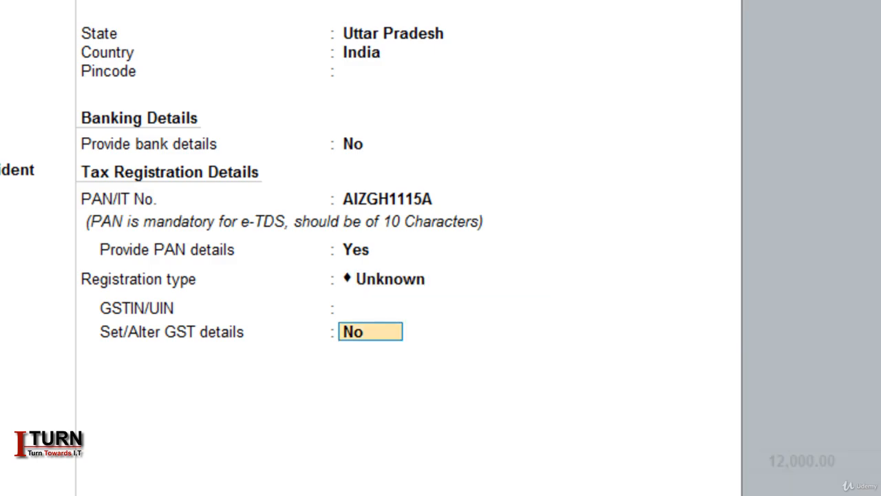
{"action": "key", "text": "Return"}
{"action": "key", "text": "Return"}
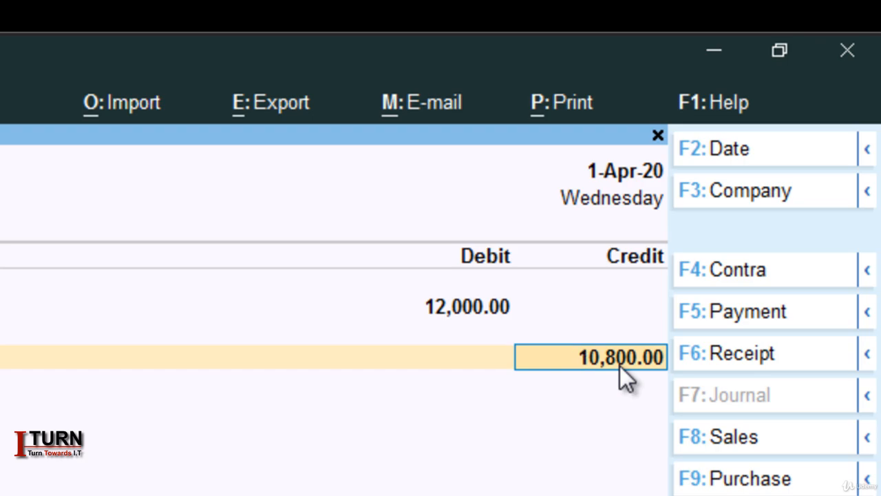
Credit the payee 10,800 against bill reference New Ref 1 for 10800
{"action": "key", "text": "Return"}
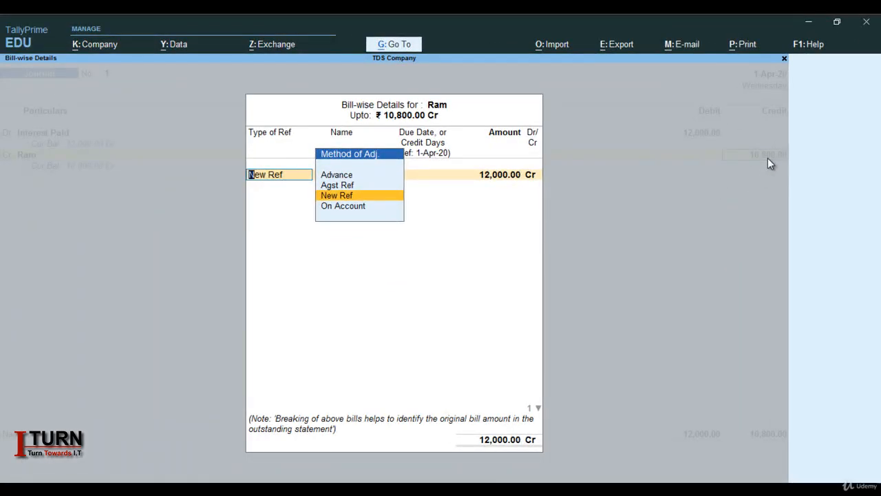
{"action": "key", "text": "Return"}
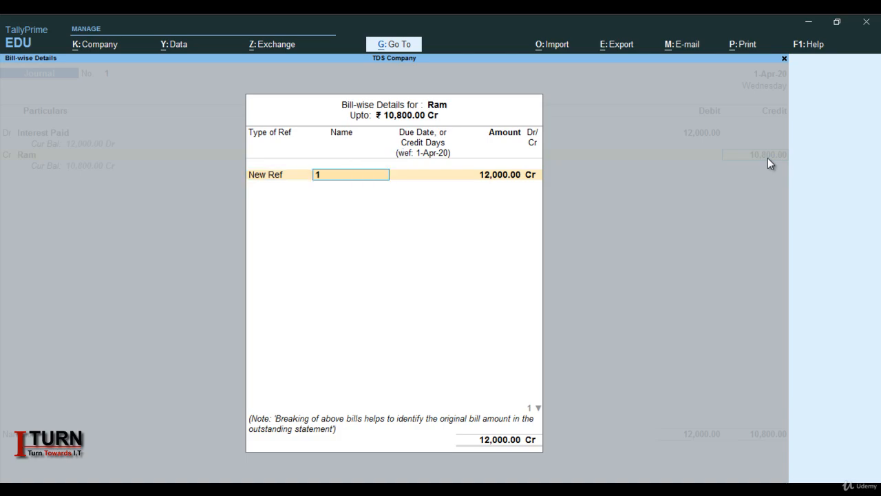
{"action": "key", "text": "Return"}
{"action": "key", "text": "Return"}
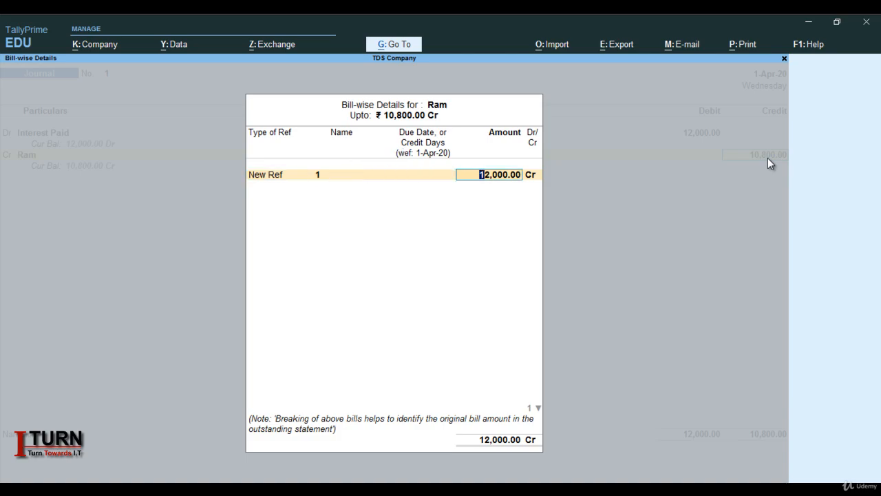
{"action": "type", "text": "10800"}
{"action": "key", "text": "Return"}
{"action": "key", "text": "Return"}
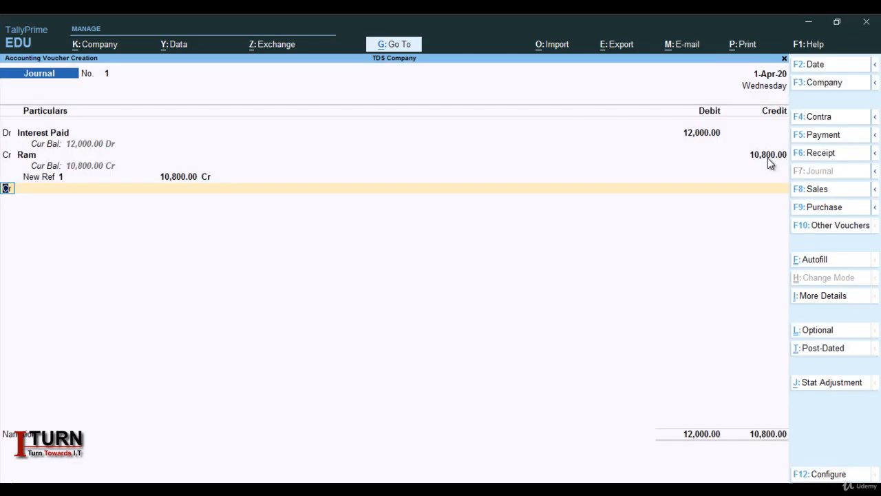
{"action": "key", "text": "Return"}
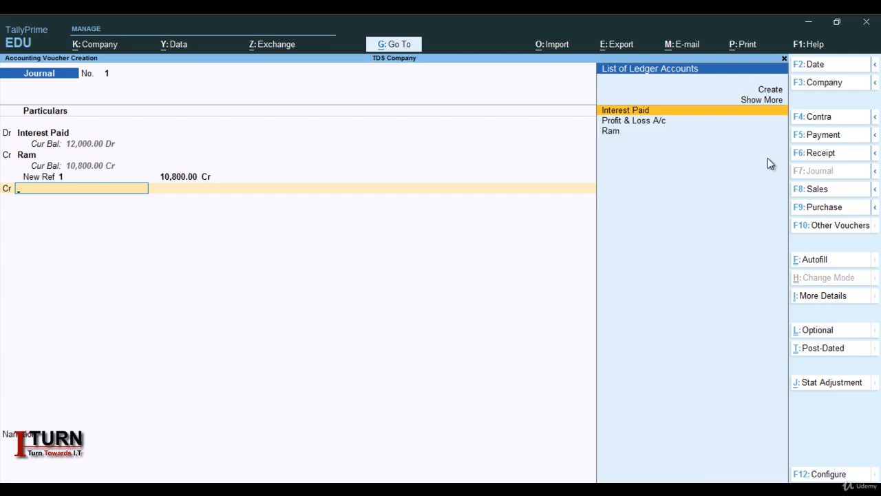
Create a new ledger TDS ON INTEREST under the Duties & Taxes group
{"action": "key", "text": "alt+c"}
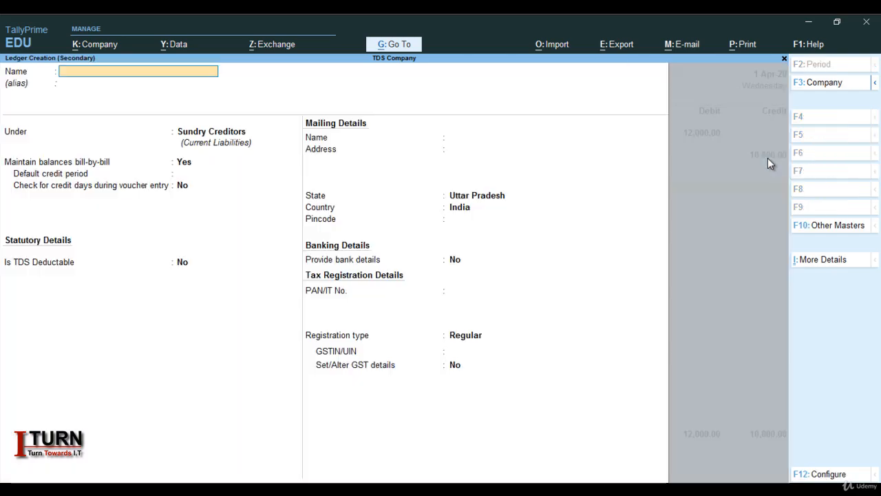
{"action": "type", "text": "TDS ON I"}
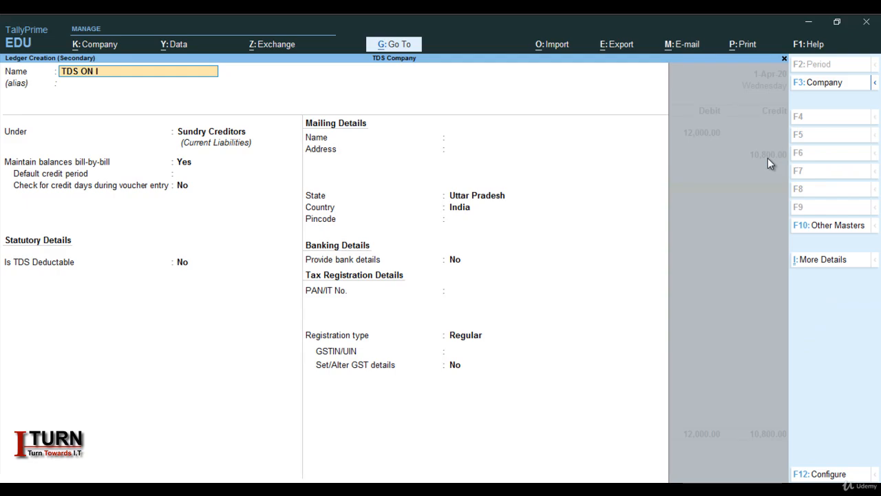
{"action": "type", "text": "NTEREST"}
{"action": "key", "text": "Return"}
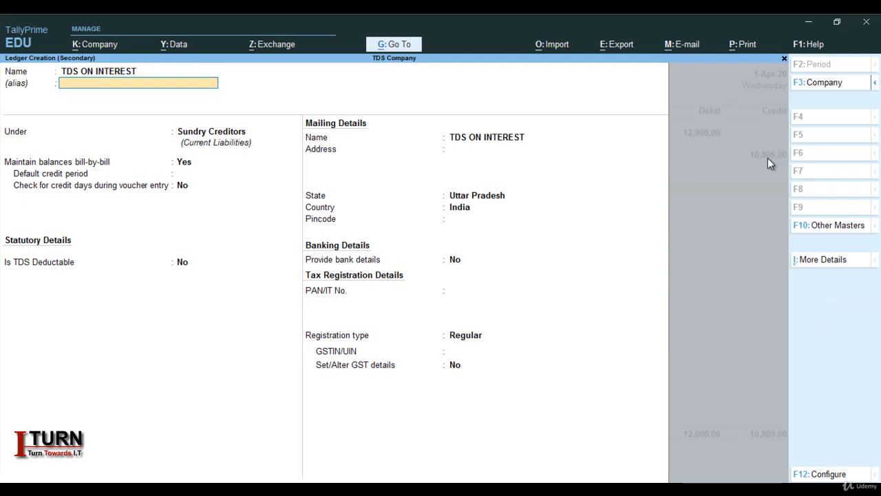
{"action": "key", "text": "Return"}
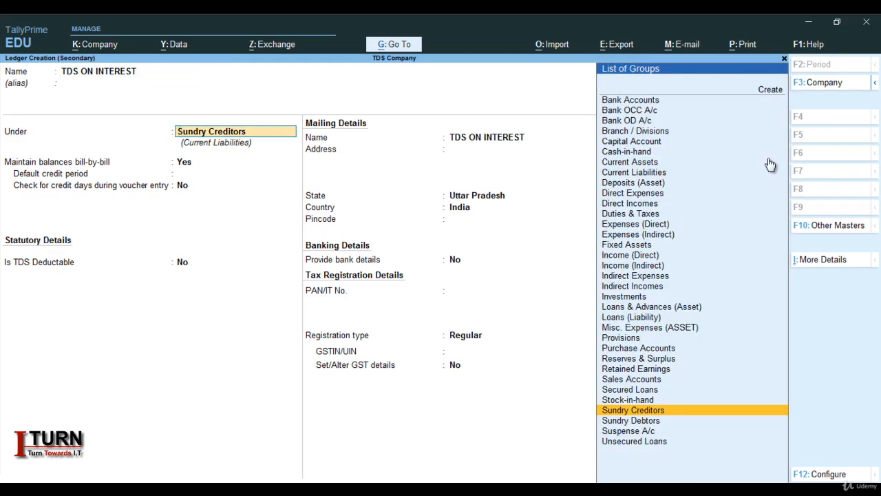
{"action": "type", "text": "DU"}
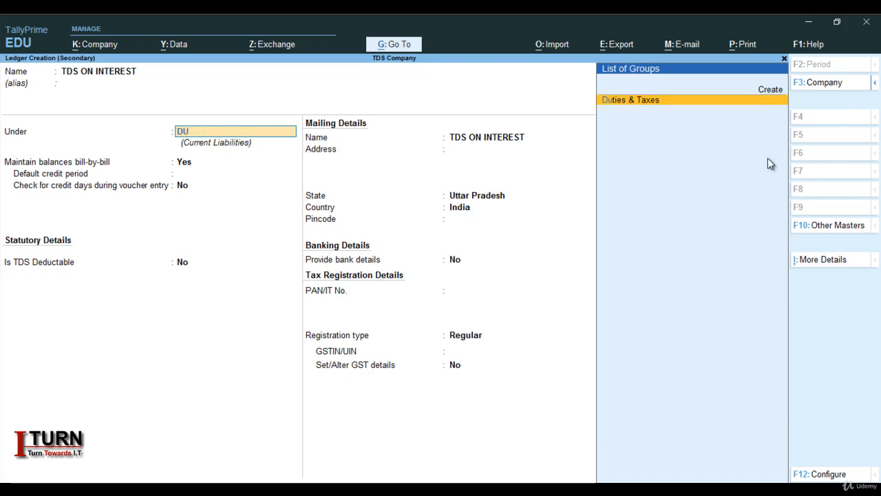
{"action": "key", "text": "Caps_Lock"}
{"action": "key", "text": "Return"}
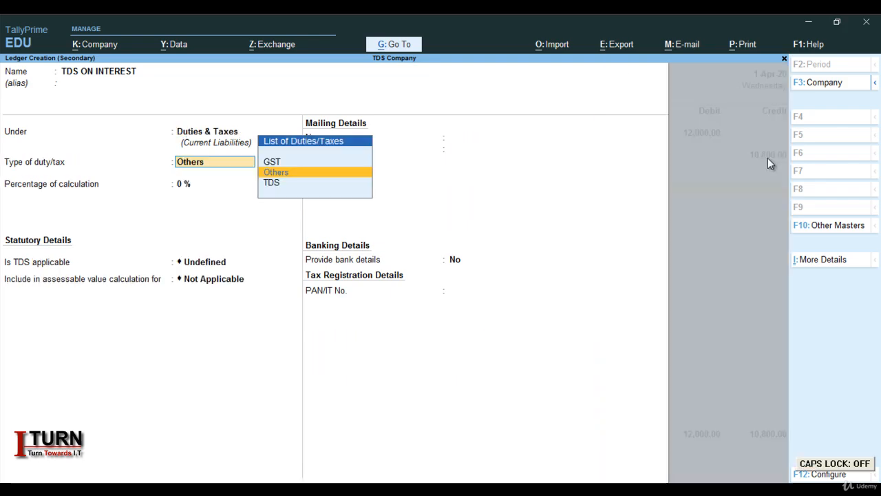
Set its duty type to TDS, nature Payment of Interest by Others, then credit 1,200.00
{"action": "key", "text": "Down"}
{"action": "key", "text": "Return"}
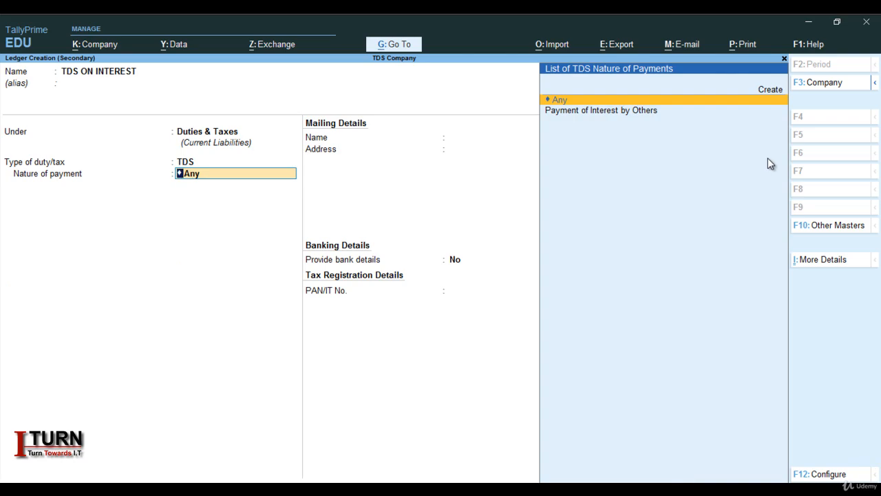
{"action": "key", "text": "Down"}
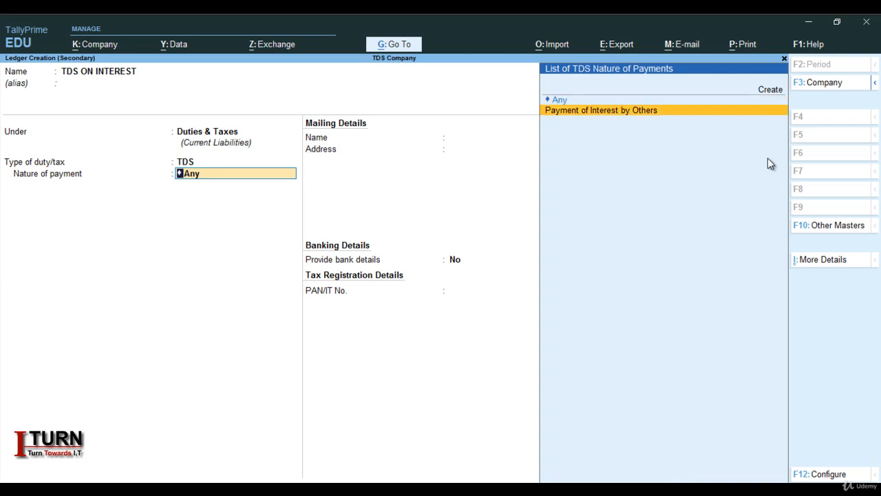
{"action": "key", "text": "Return"}
{"action": "key", "text": "Return"}
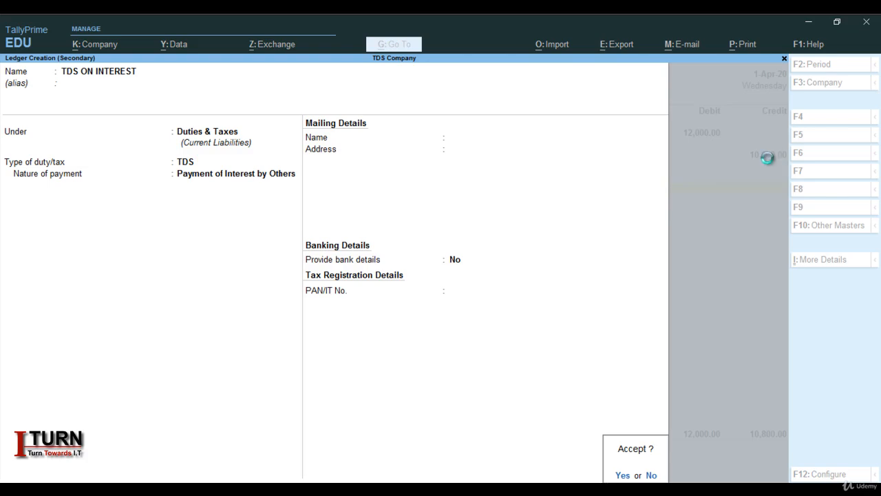
{"action": "key", "text": "Return"}
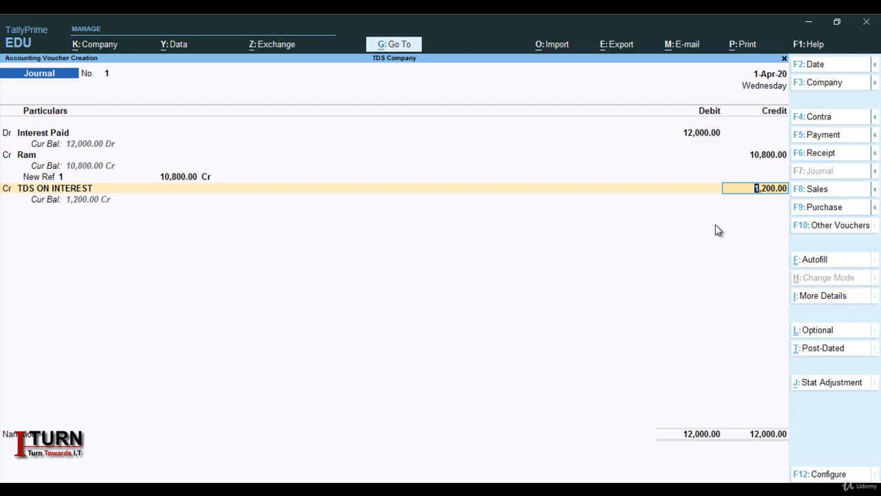
{"action": "key", "text": "Return"}
{"action": "key", "text": "Return"}
{"action": "key", "text": "Return"}
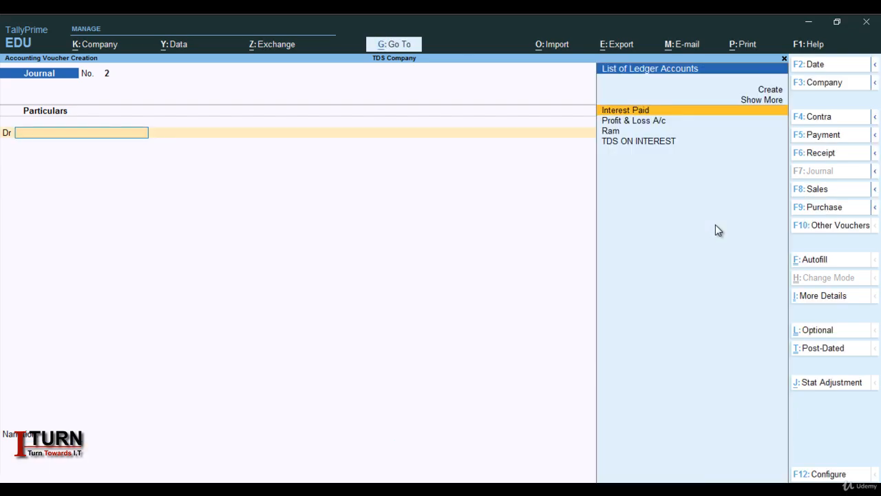
Quit voucher entry and open the Balance Sheet, showing Duties & Taxes 1,200.00 and Sundry Creditors 10,800.00
{"action": "key", "text": "Escape"}
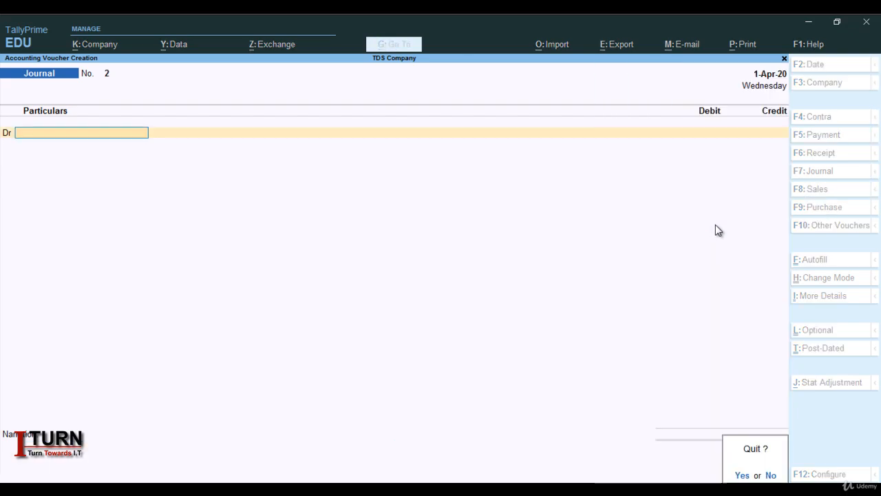
{"action": "key", "text": "Return"}
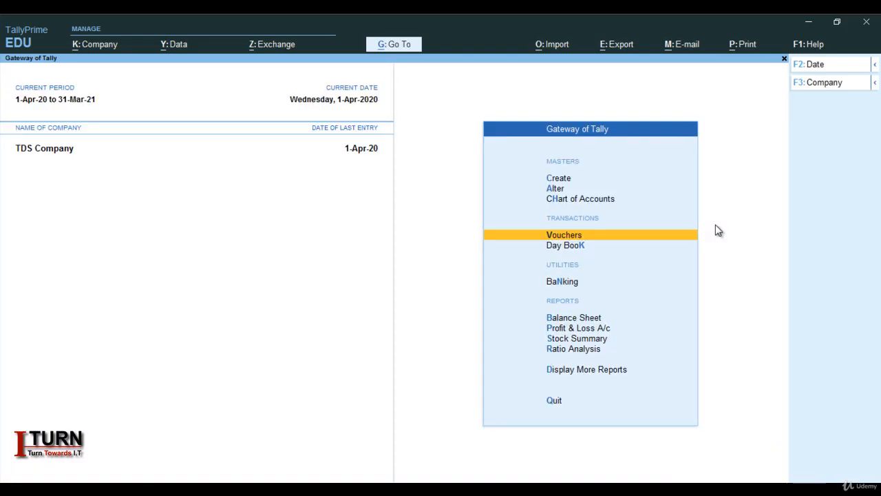
{"action": "key", "text": "Down"}
{"action": "key", "text": "Down"}
{"action": "key", "text": "Down"}
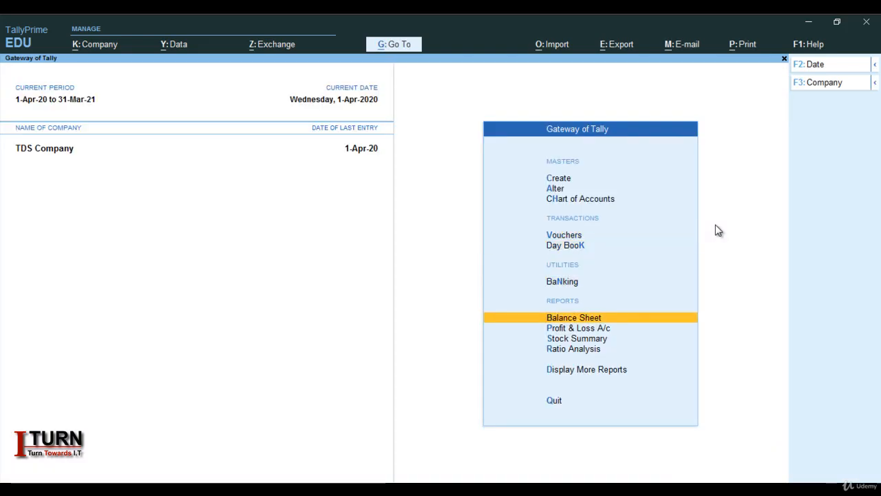
{"action": "key", "text": "Return"}
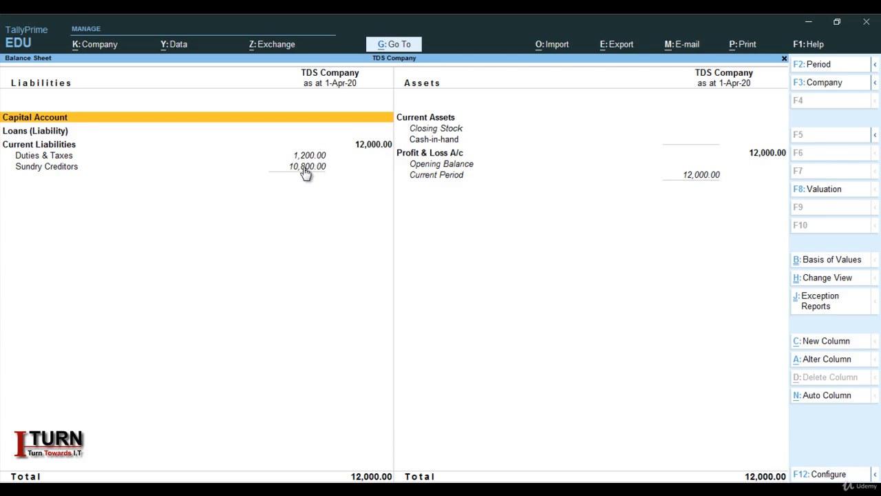
Go from the Gateway through More Reports and Statutory Reports to TDS Reports and view Form 26Q
{"action": "key", "text": "Escape"}
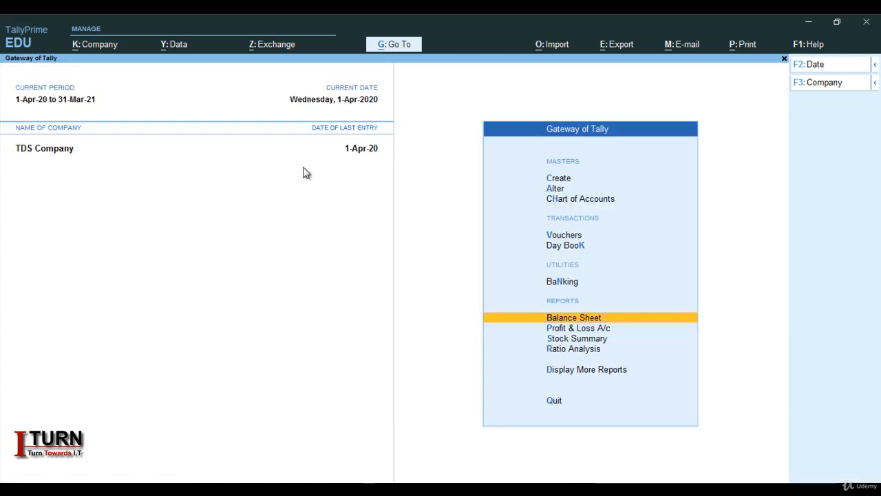
{"action": "key", "text": "Down"}
{"action": "key", "text": "Down"}
{"action": "key", "text": "Down"}
{"action": "key", "text": "Down"}
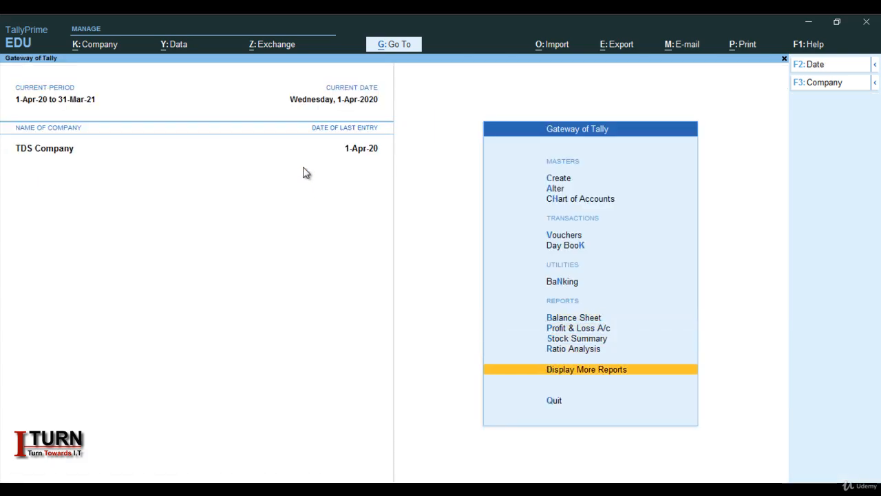
{"action": "key", "text": "Return"}
{"action": "key", "text": "Down"}
{"action": "key", "text": "Down"}
{"action": "key", "text": "Down"}
{"action": "key", "text": "Down"}
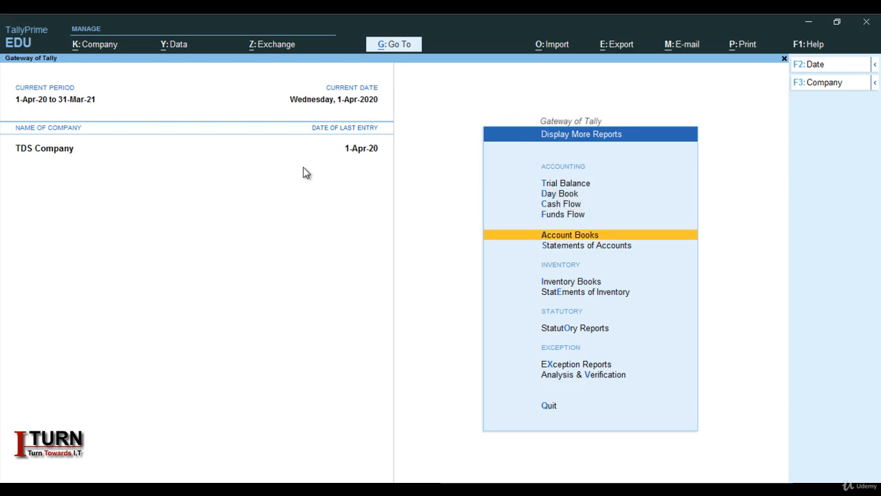
{"action": "key", "text": "Down"}
{"action": "key", "text": "Down"}
{"action": "key", "text": "Down"}
{"action": "key", "text": "Down"}
{"action": "key", "text": "Return"}
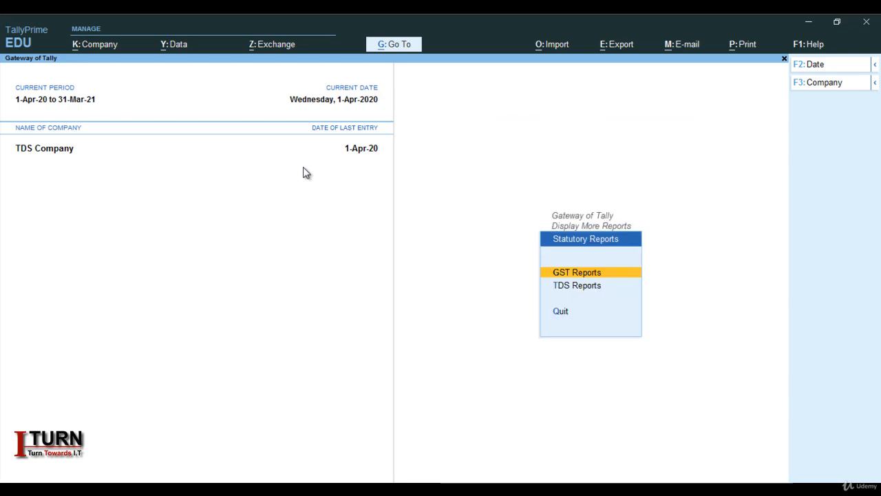
{"action": "key", "text": "Down"}
{"action": "key", "text": "Return"}
{"action": "key", "text": "Down"}
{"action": "key", "text": "Down"}
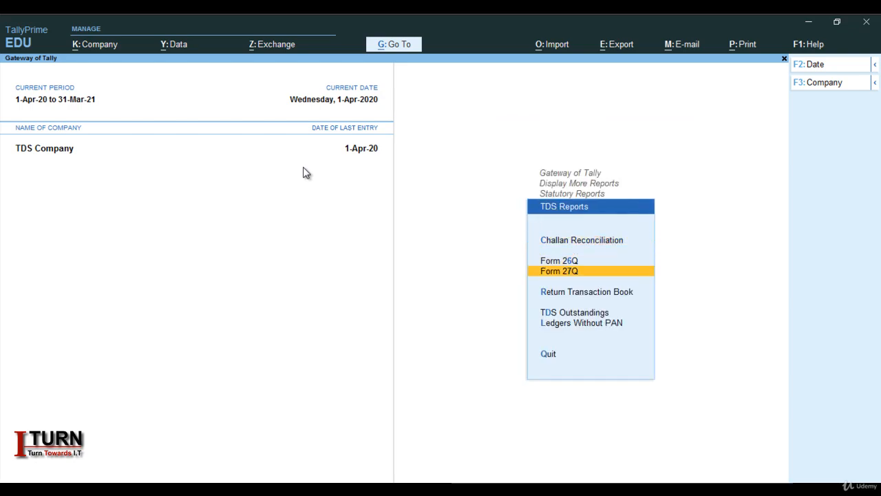
{"action": "key", "text": "Up"}
{"action": "key", "text": "Return"}
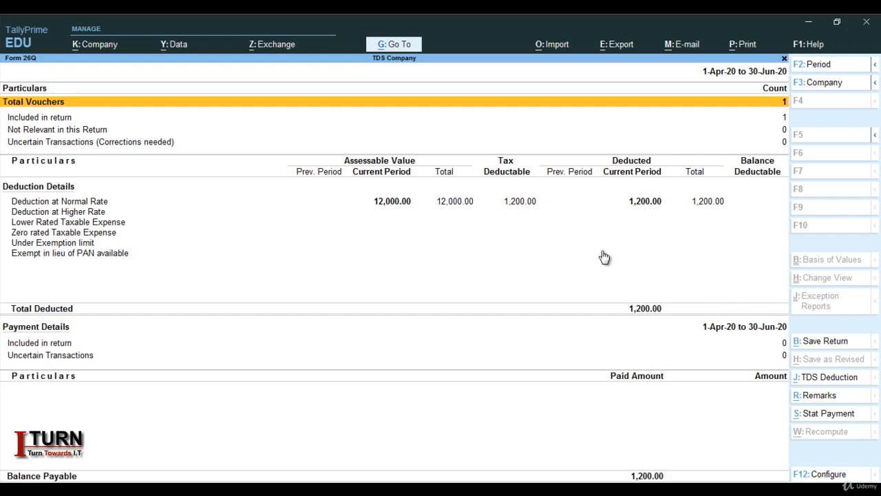
Check TDS Outstandings showing 1,200.00 pending for interest by others, then return to Form 26Q
{"action": "key", "text": "Escape"}
{"action": "key", "text": "Down"}
{"action": "key", "text": "Down"}
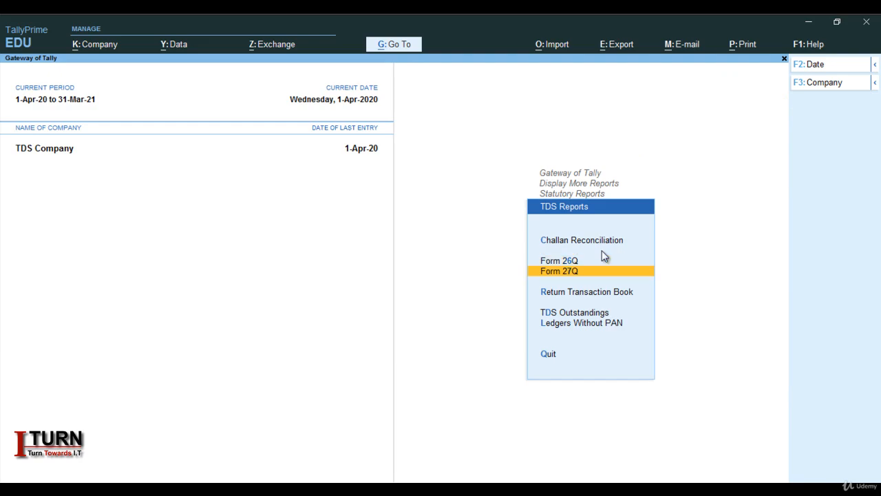
{"action": "key", "text": "Down"}
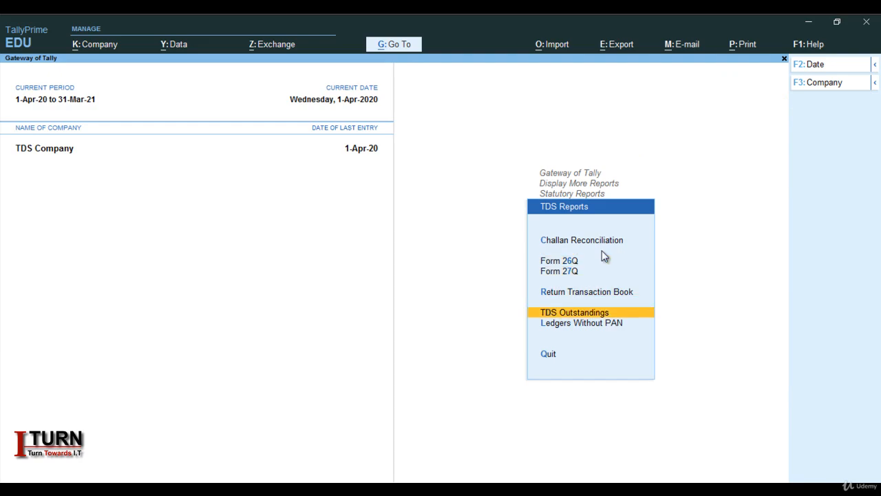
{"action": "key", "text": "Return"}
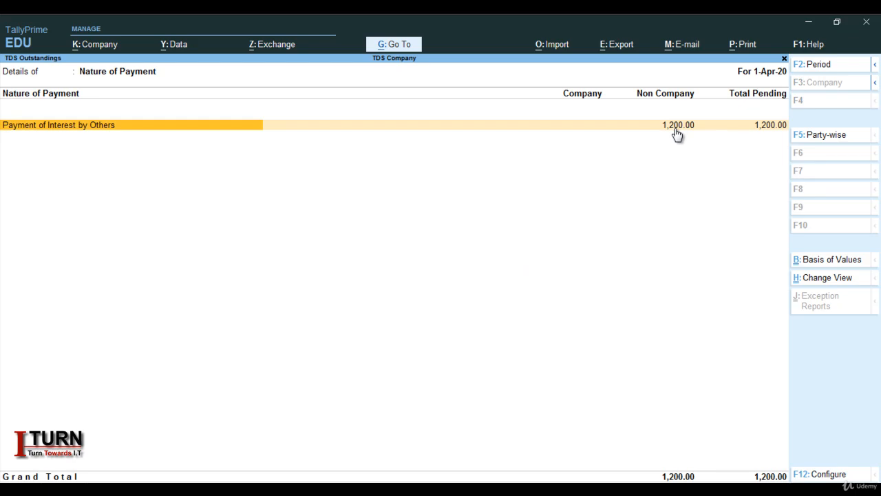
{"action": "key", "text": "Escape"}
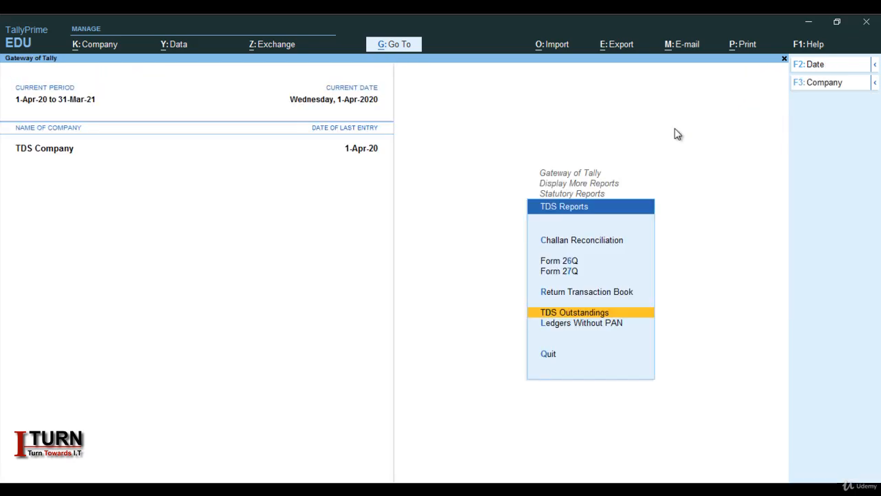
{"action": "key", "text": "Up"}
{"action": "key", "text": "Up"}
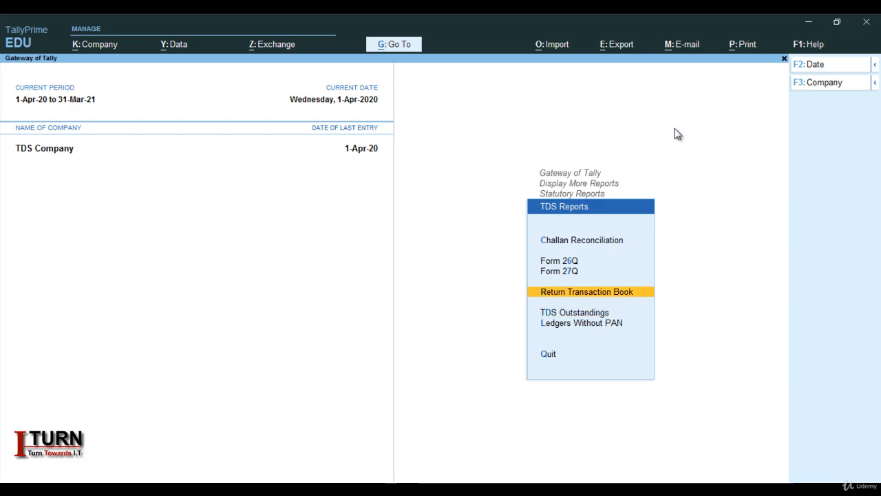
{"action": "key", "text": "Up"}
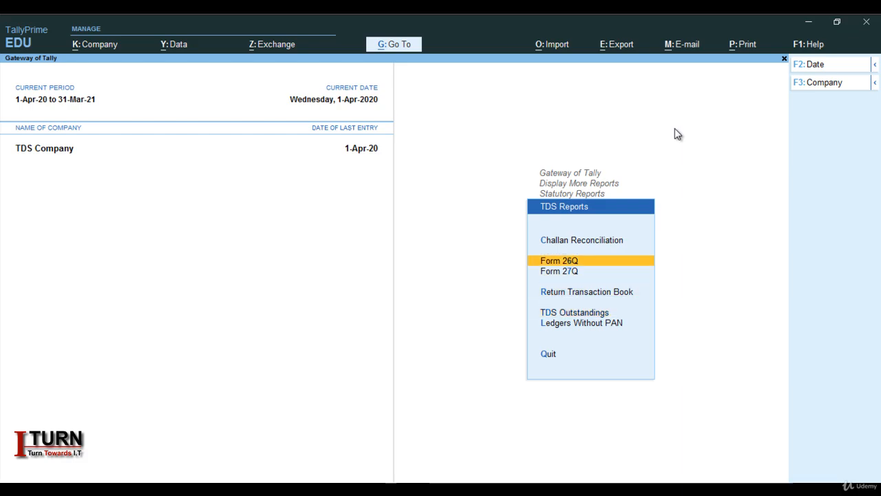
From Form 26Q start a TDS Stat Payment for 1-Mar-20 to 1-May-20 under section 194A
{"action": "key", "text": "Return"}
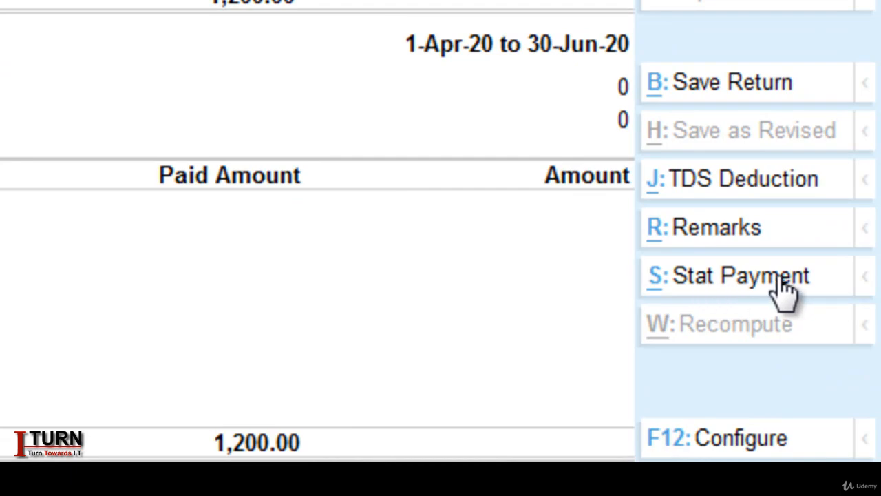
{"action": "left_click", "coordinate": [723, 279]}
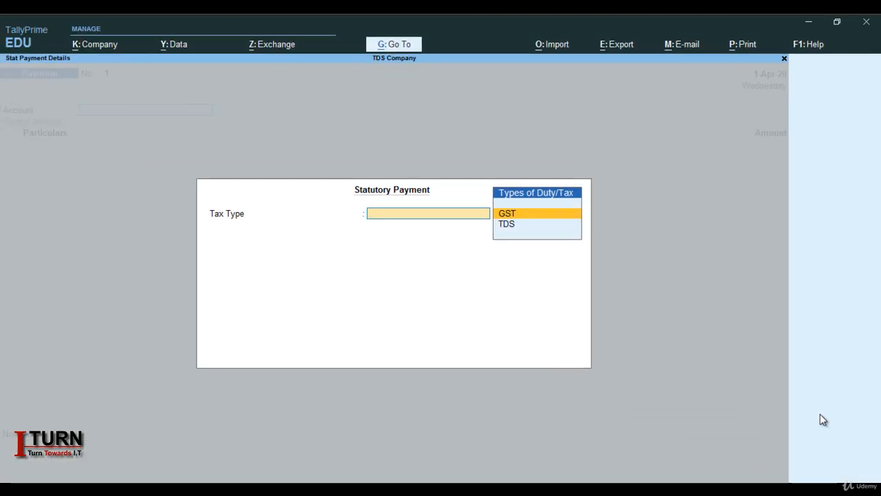
{"action": "key", "text": "Down"}
{"action": "key", "text": "Return"}
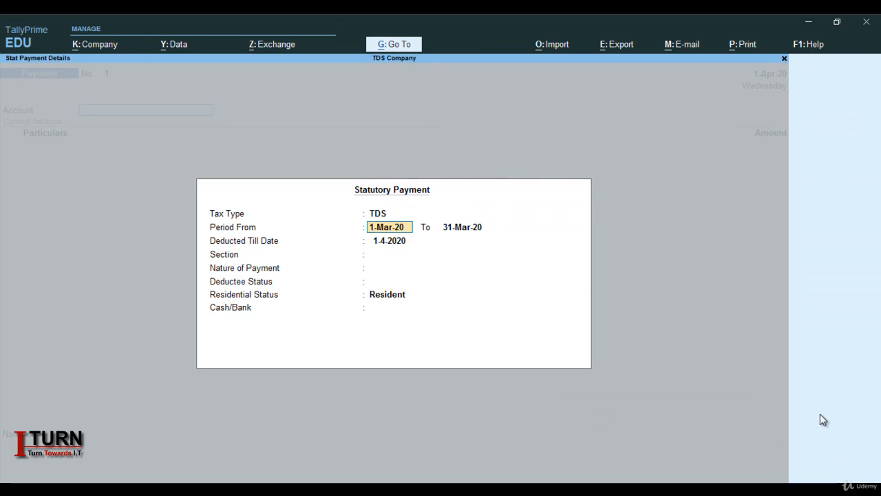
{"action": "key", "text": "Return"}
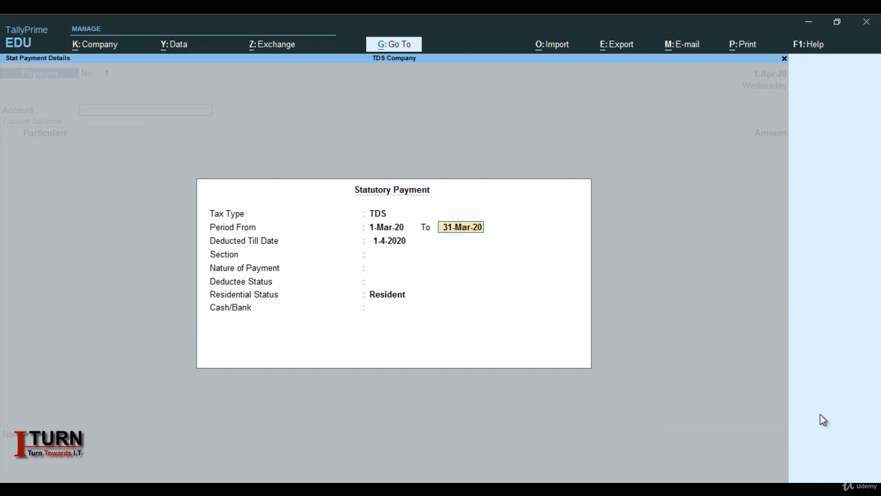
{"action": "type", "text": "1.5"}
{"action": "key", "text": "Return"}
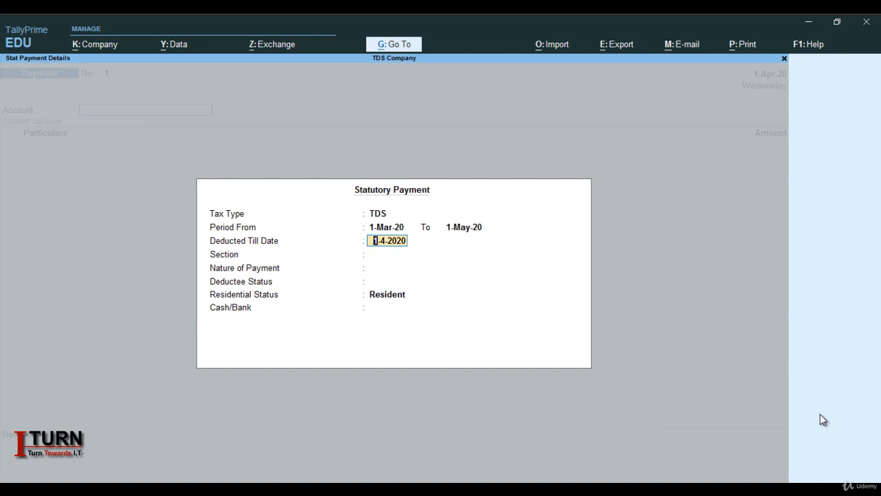
{"action": "key", "text": "Return"}
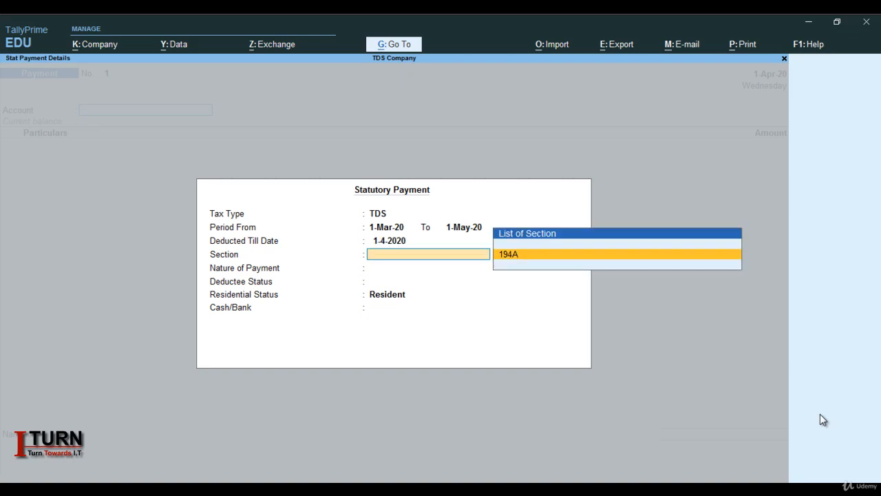
{"action": "key", "text": "Return"}
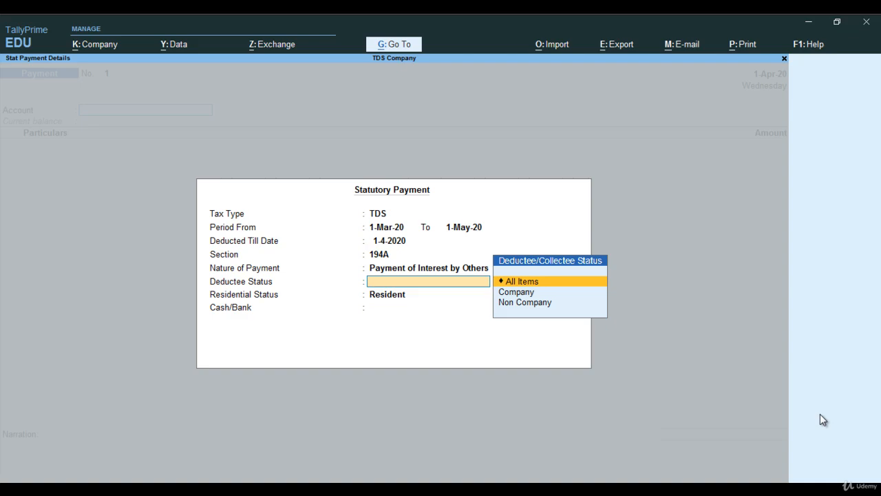
Keep deductee status All Items, pay from Cash, and save the TDS payment voucher
{"action": "key", "text": "Down"}
{"action": "key", "text": "Down"}
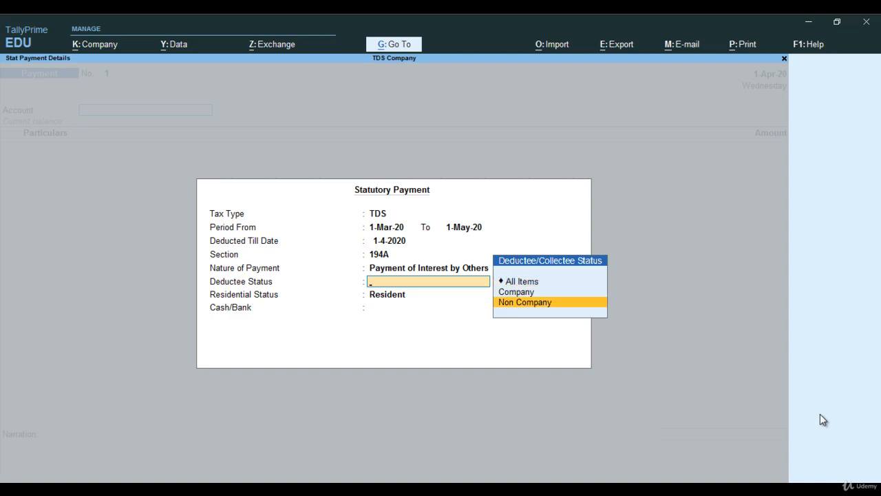
{"action": "key", "text": "Up"}
{"action": "key", "text": "Up"}
{"action": "key", "text": "Return"}
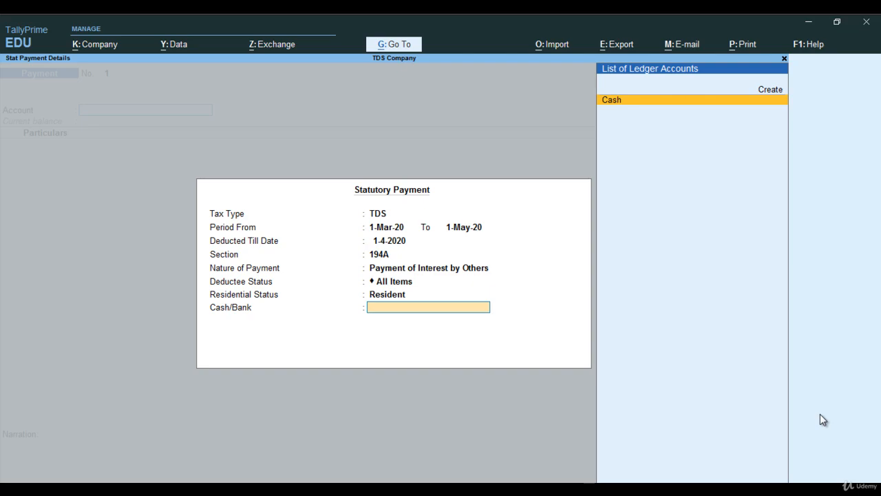
{"action": "key", "text": "Return"}
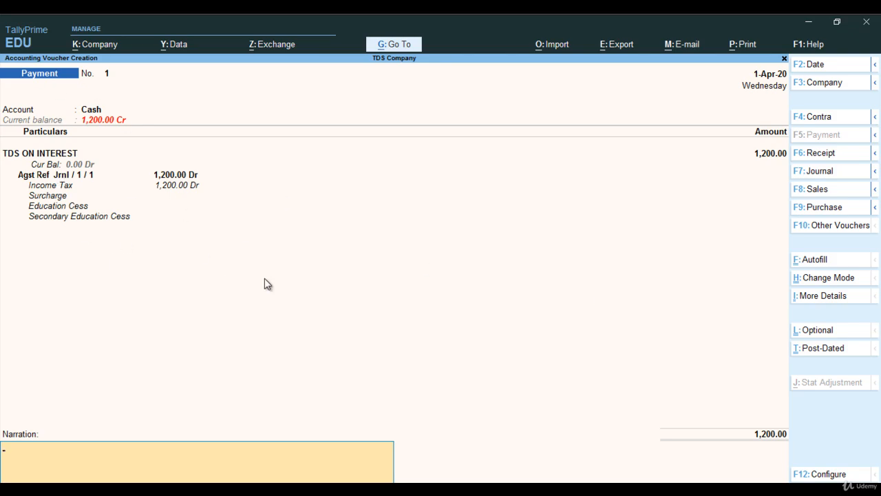
{"action": "key", "text": "Return"}
{"action": "key", "text": "Return"}
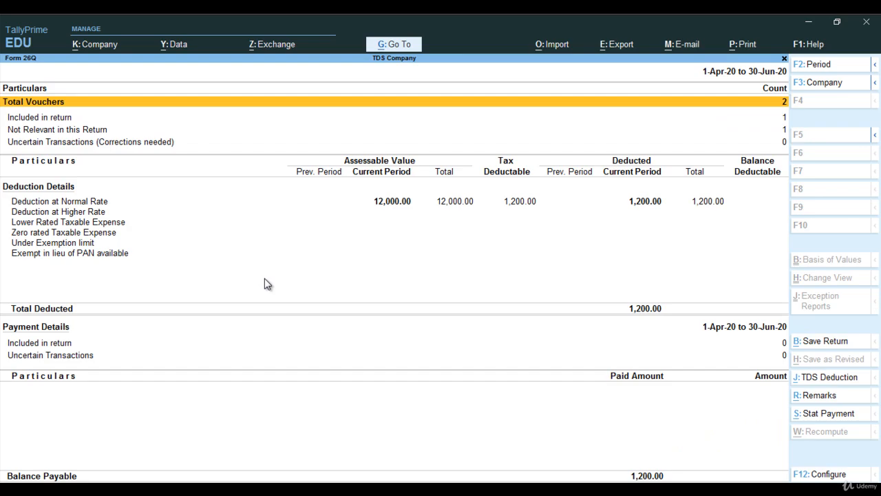
{"action": "key", "text": "Escape"}
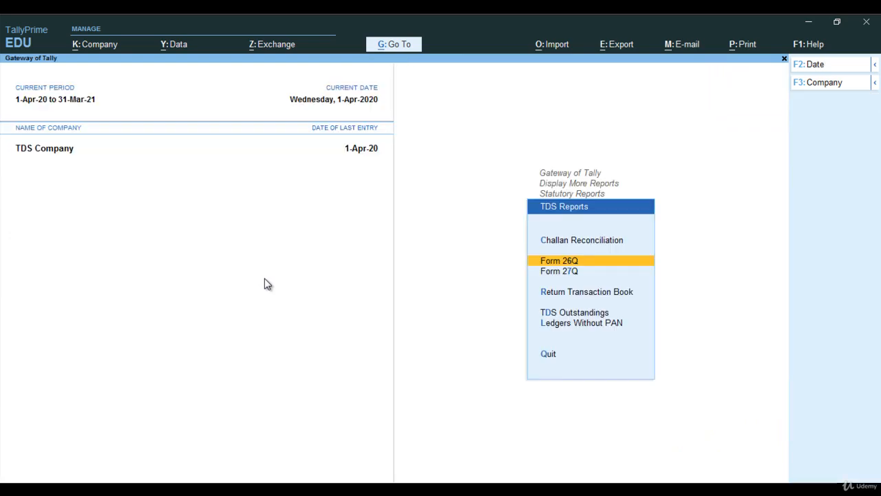
Enter Payment voucher No. 2 debiting the party 10,800 against bill 1, credited from Cash
{"action": "key", "text": "Escape"}
{"action": "key", "text": "Escape"}
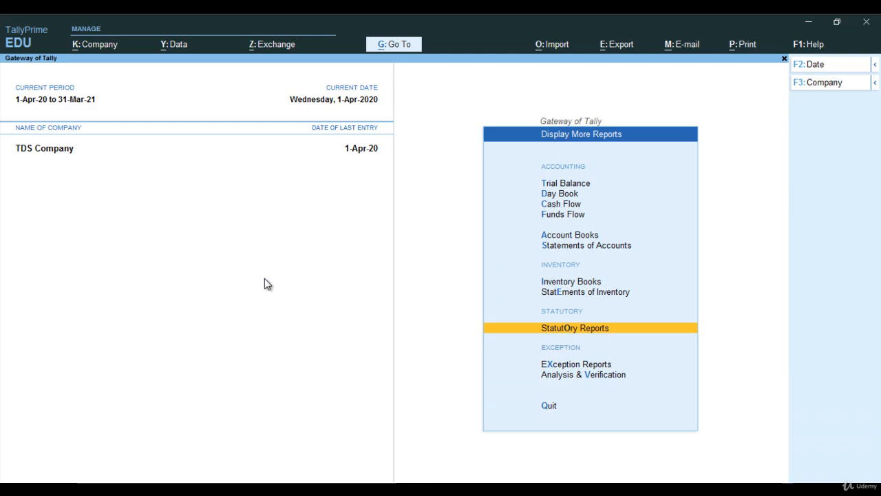
{"action": "key", "text": "Escape"}
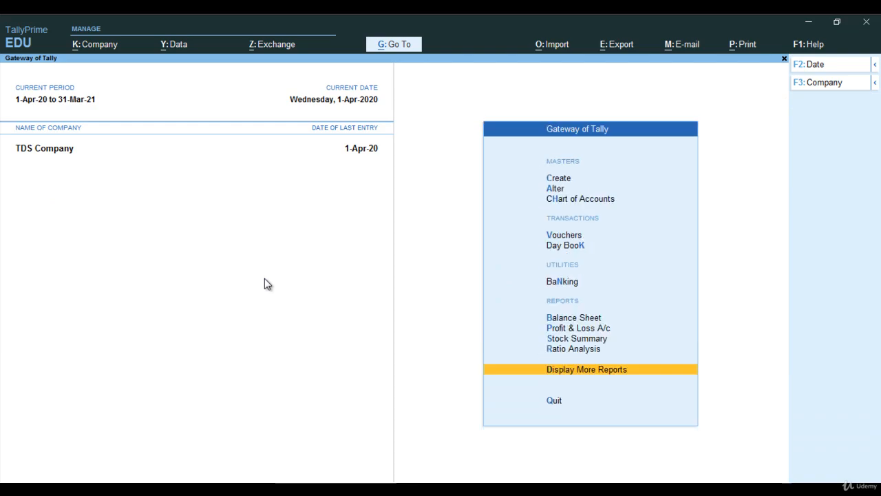
{"action": "key", "text": "Up"}
{"action": "key", "text": "Up"}
{"action": "key", "text": "Up"}
{"action": "key", "text": "Up"}
{"action": "key", "text": "Up"}
{"action": "key", "text": "Up"}
{"action": "key", "text": "Up"}
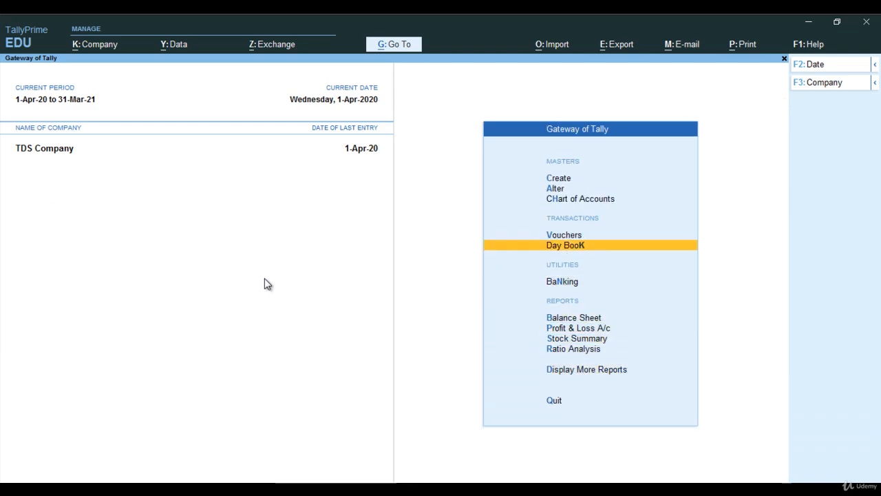
{"action": "key", "text": "Return"}
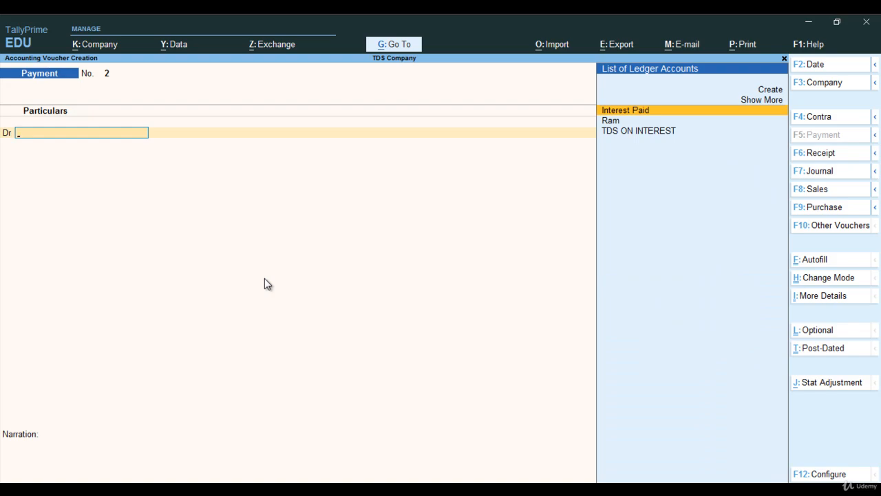
{"action": "key", "text": "Down"}
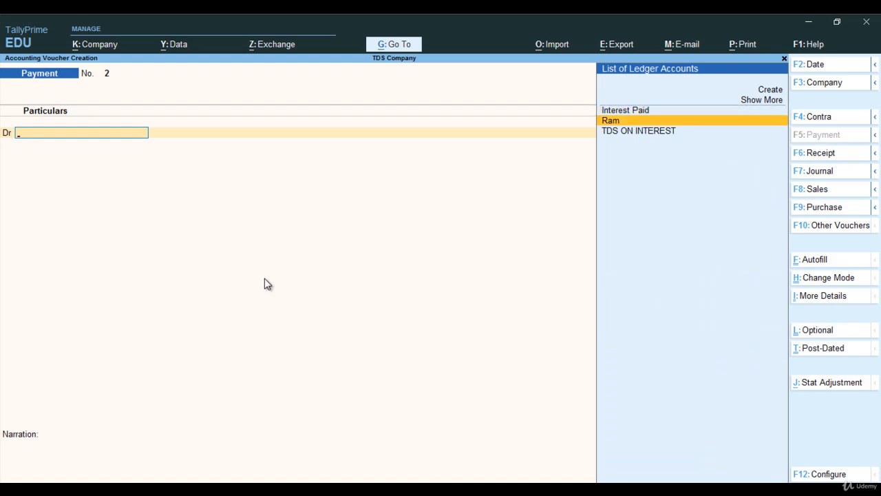
{"action": "key", "text": "Return"}
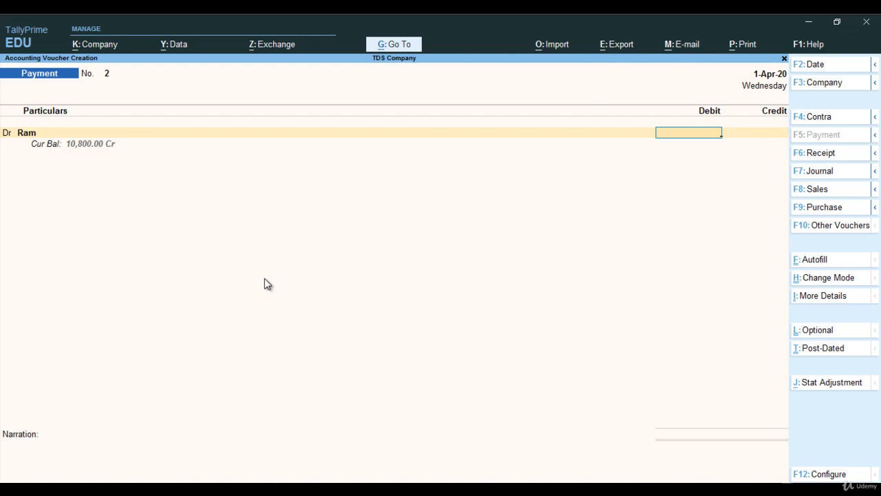
{"action": "type", "text": "10,800"}
{"action": "key", "text": "Return"}
{"action": "key", "text": "Return"}
{"action": "key", "text": "Return"}
{"action": "key", "text": "Return"}
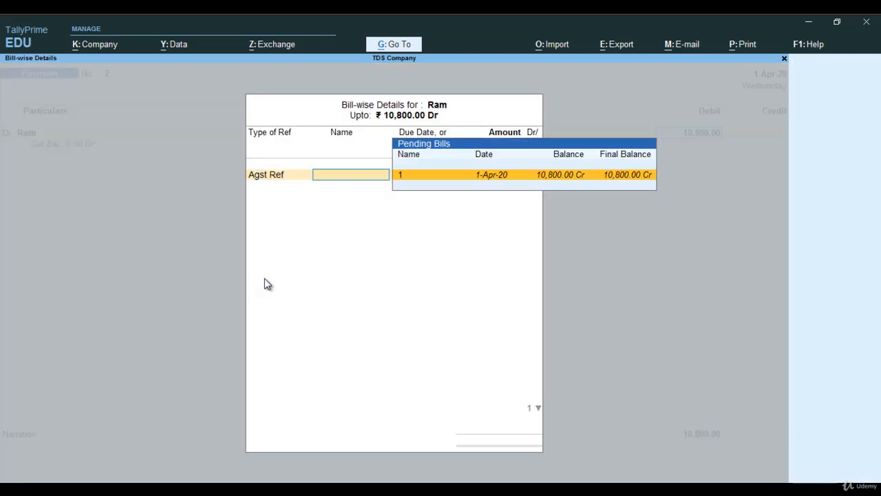
{"action": "key", "text": "Return"}
{"action": "key", "text": "Return"}
{"action": "key", "text": "Return"}
{"action": "key", "text": "Return"}
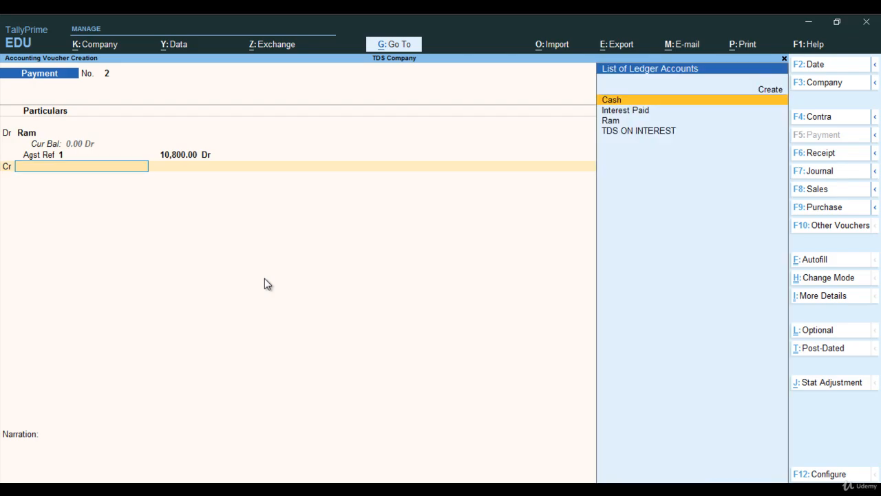
{"action": "key", "text": "Return"}
{"action": "key", "text": "Return"}
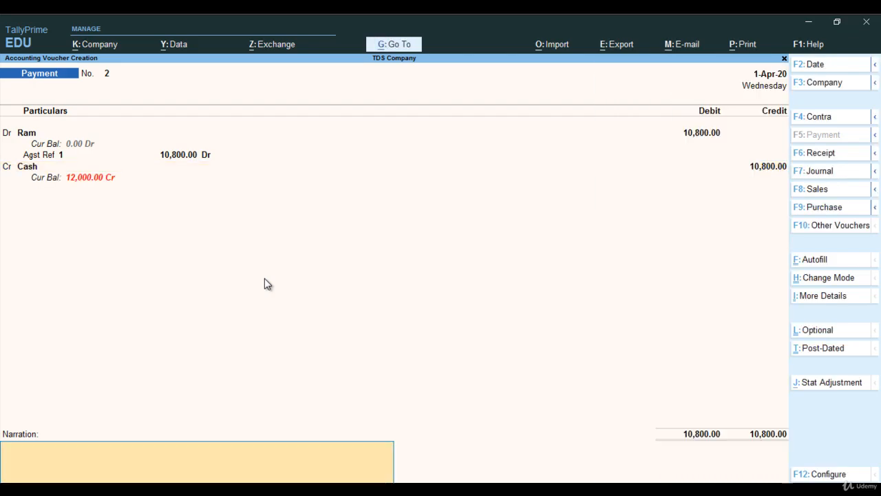
{"action": "key", "text": "Return"}
{"action": "key", "text": "Return"}
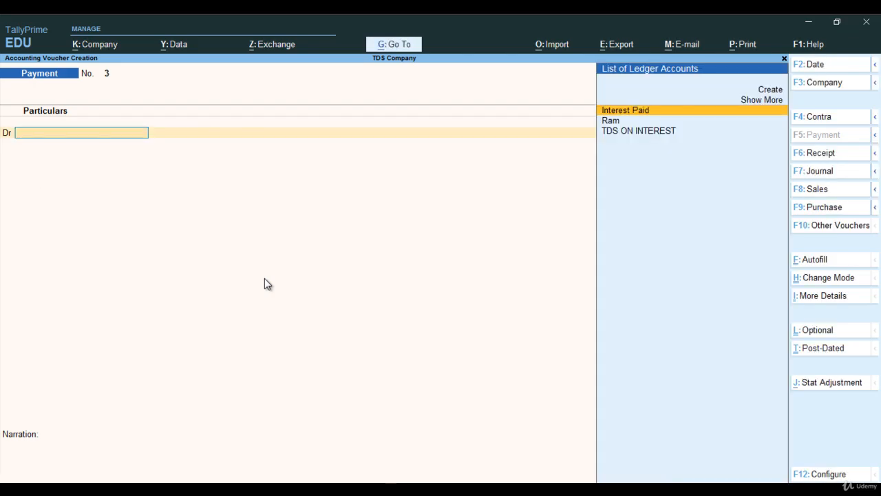
Quit voucher entry and review the Balance Sheet, now with no creditor or TDS balance, totalling 12,000.00
{"action": "key", "text": "Escape"}
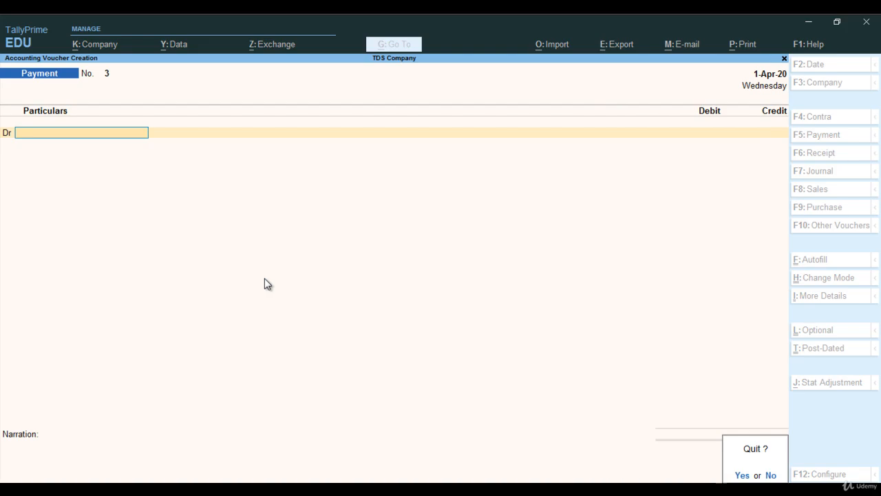
{"action": "key", "text": "Return"}
{"action": "key", "text": "Down"}
{"action": "key", "text": "Down"}
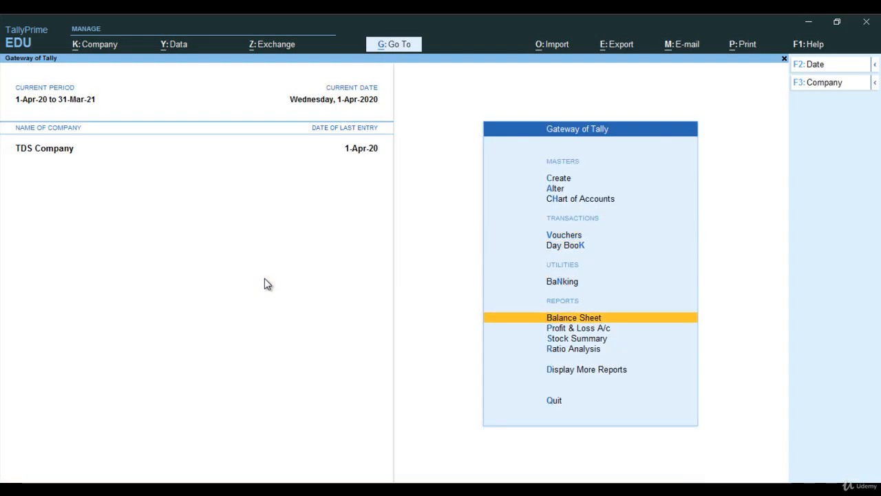
{"action": "key", "text": "Return"}
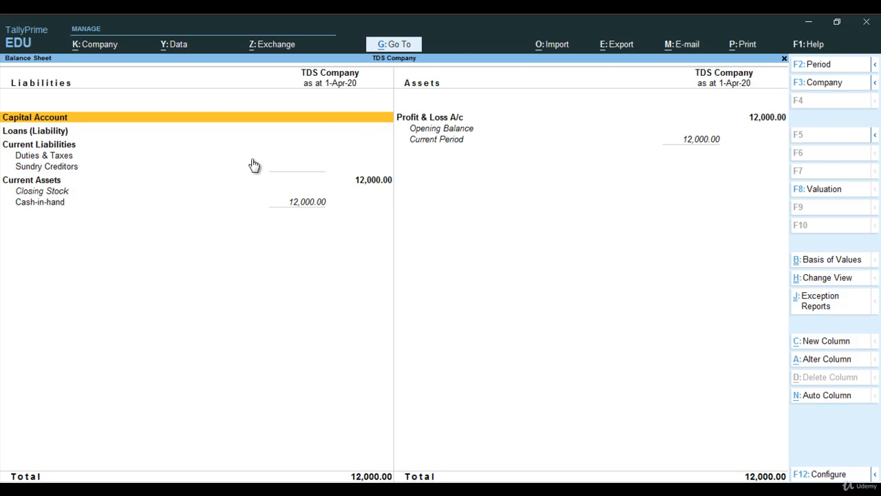
{"action": "key", "text": "Escape"}
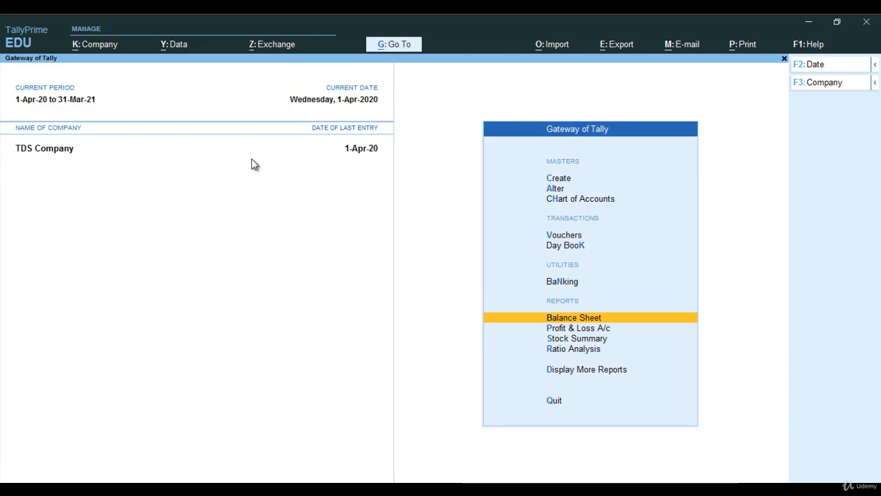